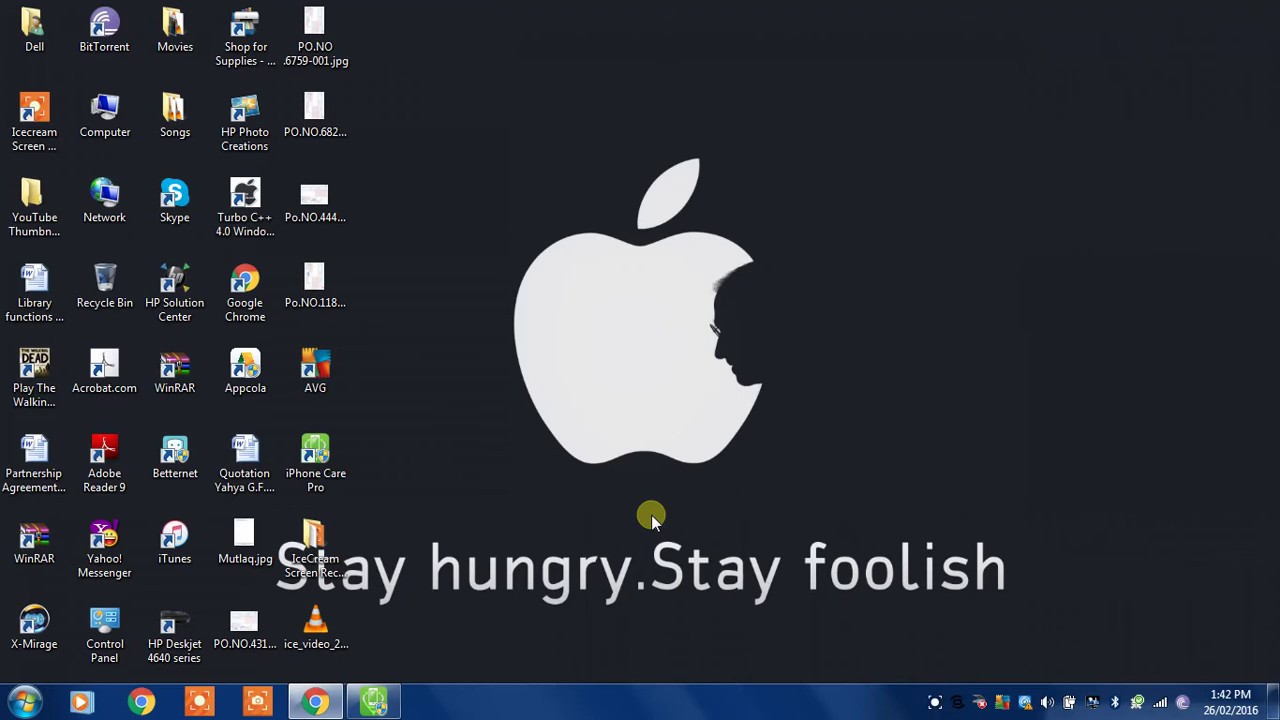
# Restore the Tenorshare site in Chrome and open the iPhone Care Pro card from Hot Product Recommendations
pyautogui.click(320, 703)
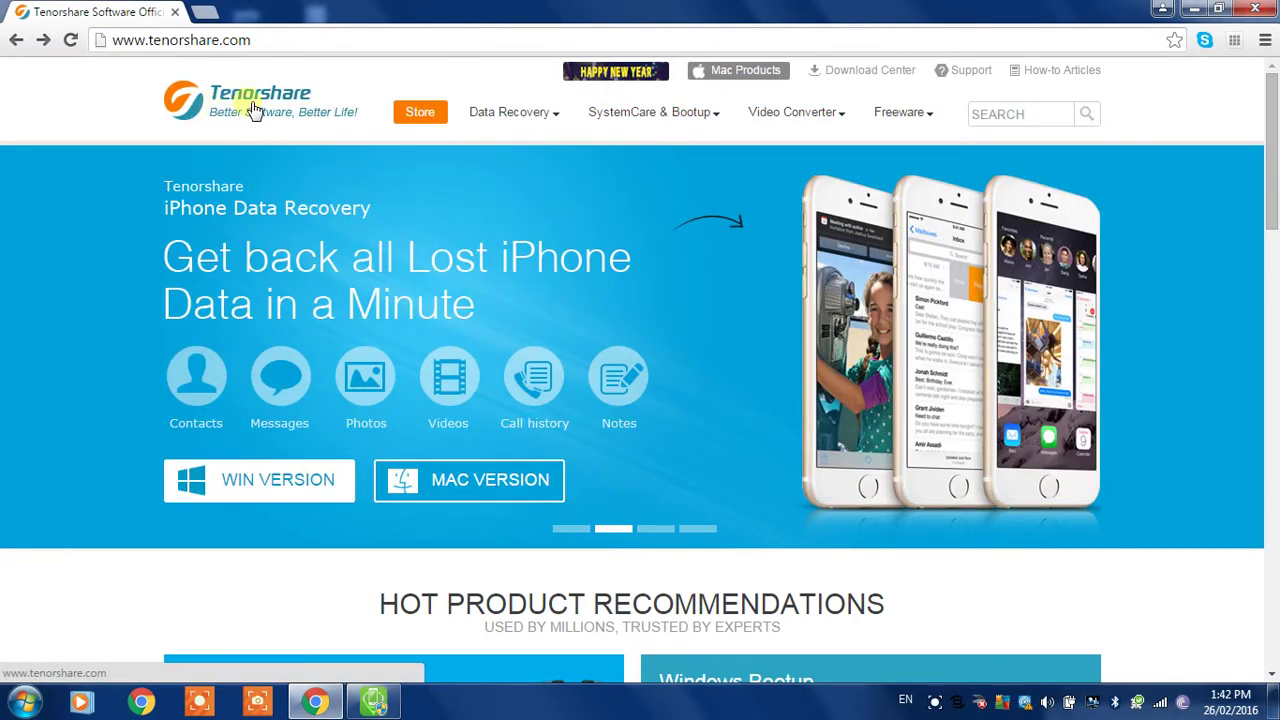
pyautogui.moveTo(1275, 120); pyautogui.dragTo(1275, 230)
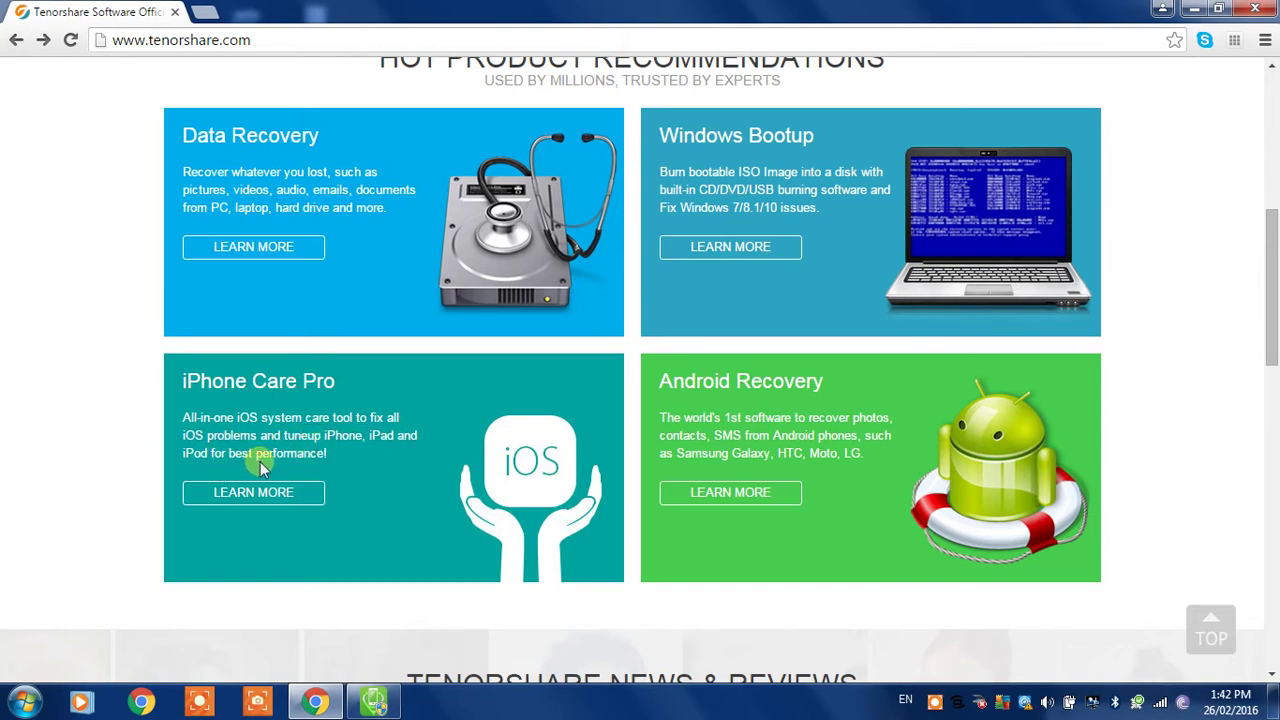
pyautogui.click(278, 494)
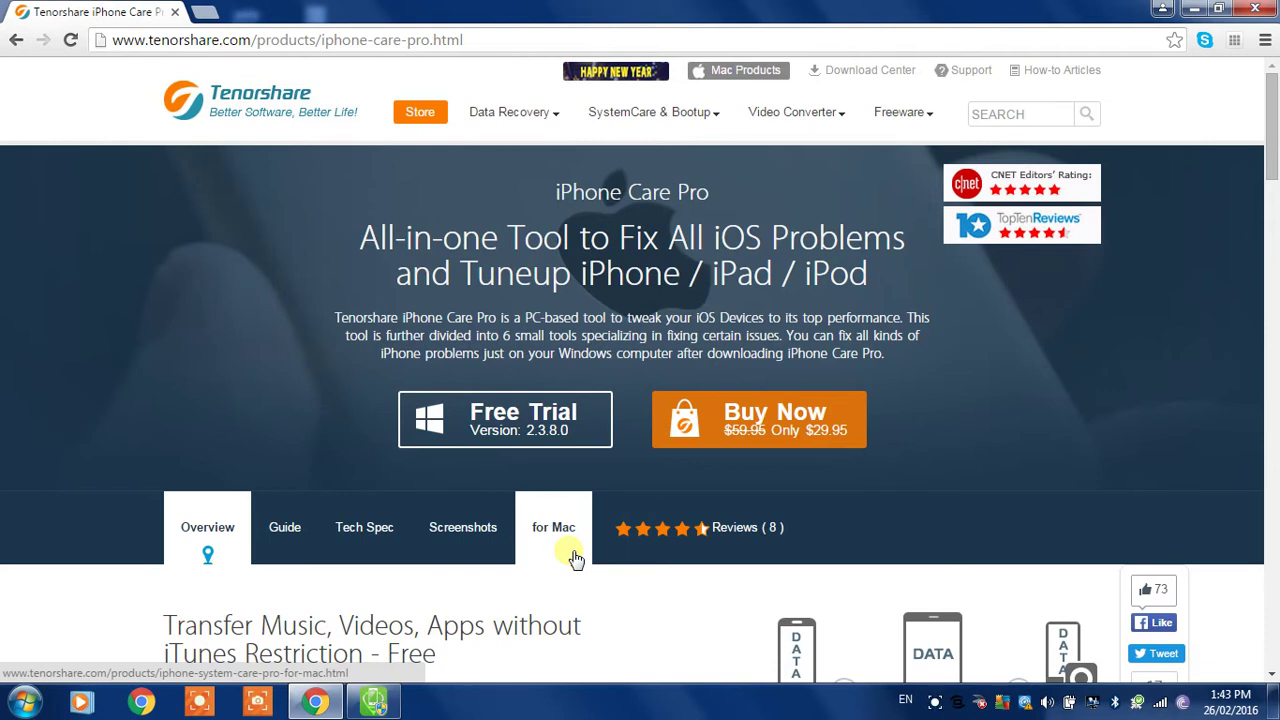
pyautogui.click(568, 556)
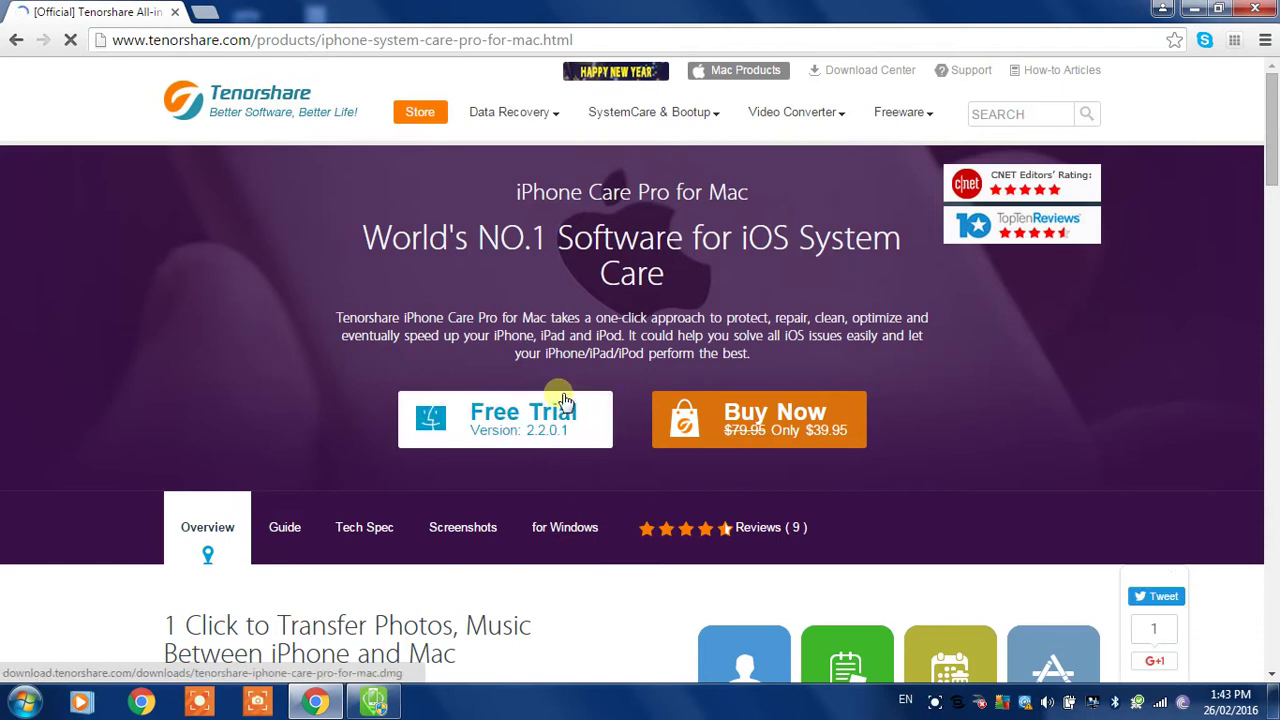
pyautogui.click(12, 44)
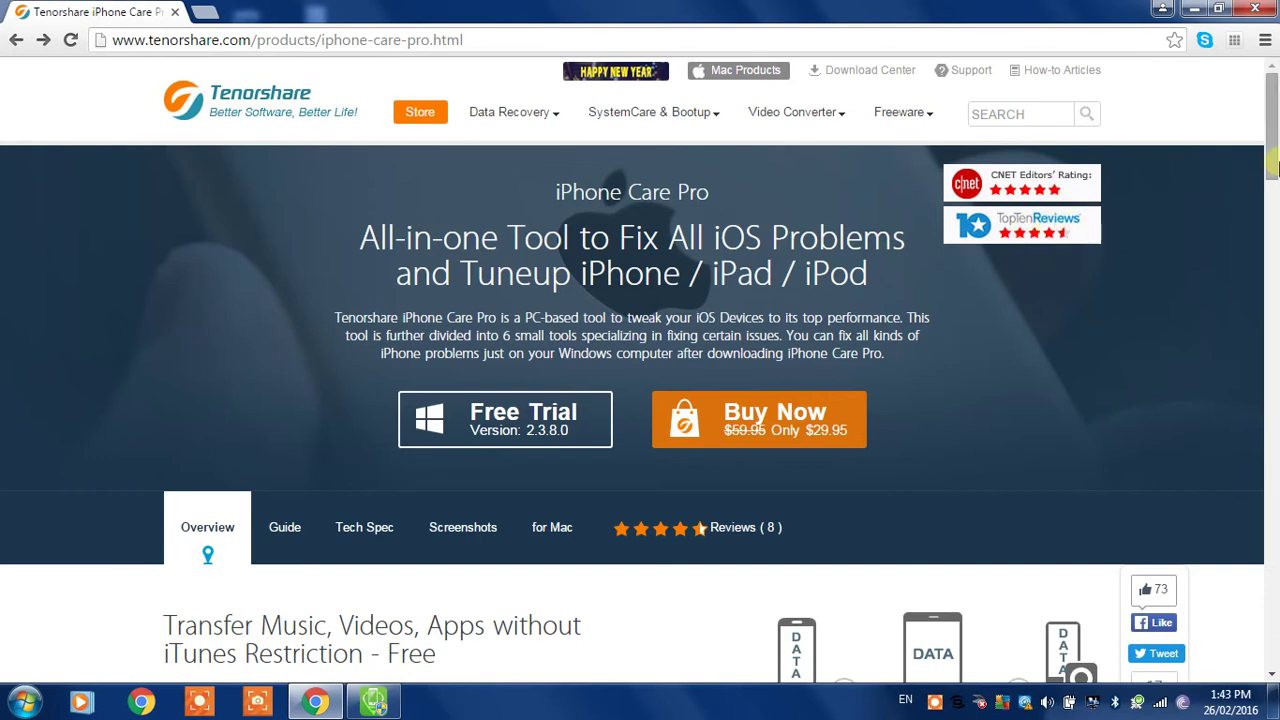
pyautogui.moveTo(1272, 162); pyautogui.dragTo(1272, 207)
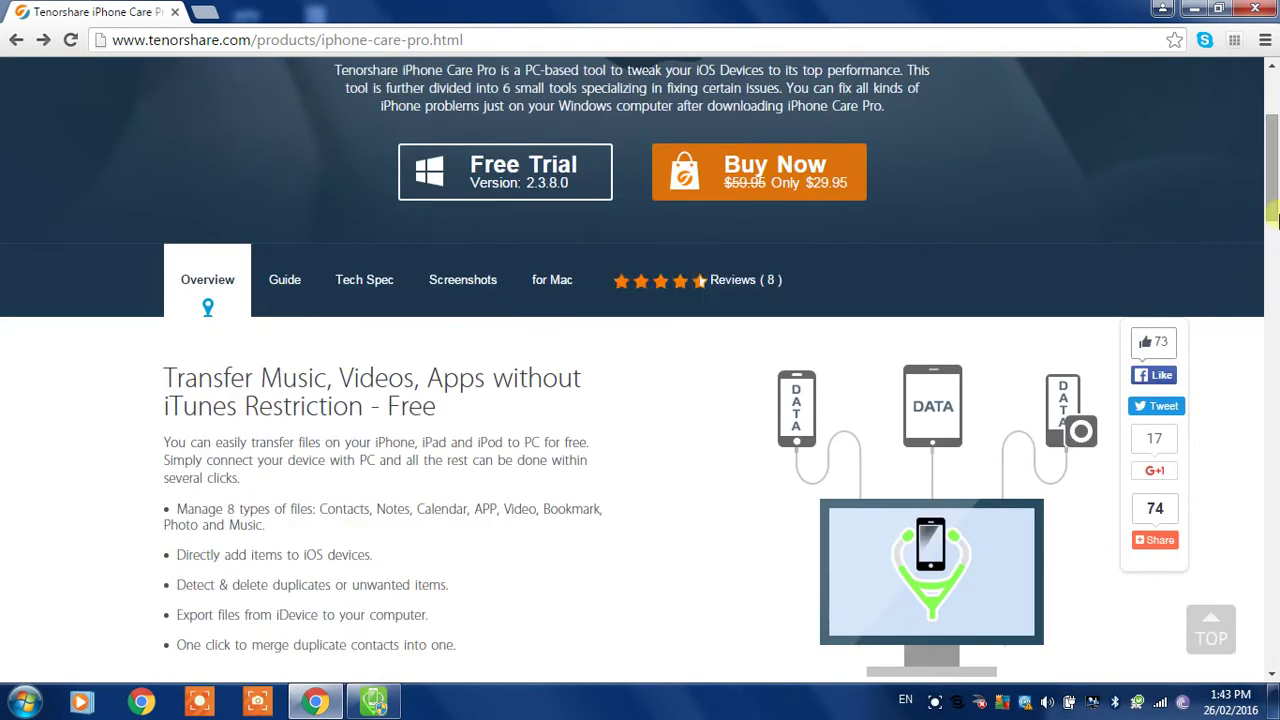
pyautogui.moveTo(1273, 215)
pyautogui.mouseDown()
pyautogui.moveTo(1273, 245)
pyautogui.moveTo(1273, 148)
pyautogui.mouseUp()
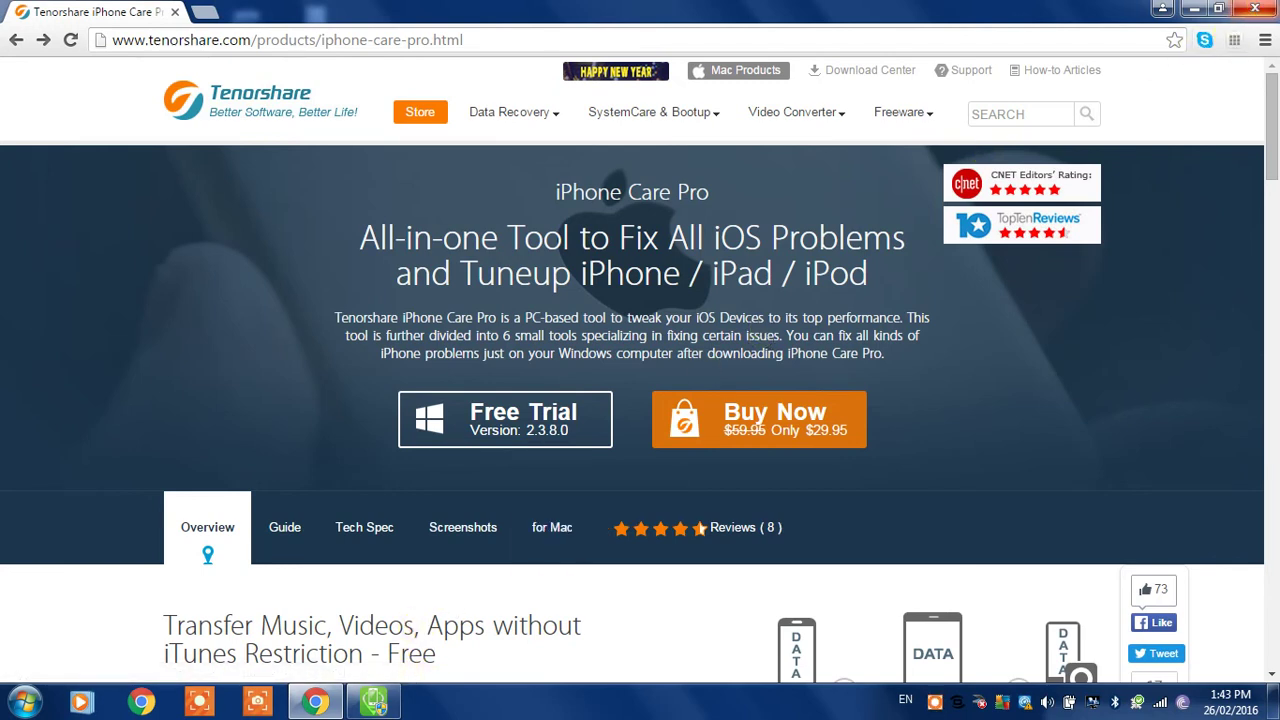
# Close Chrome and restore the iPhone Care Pro window from the taskbar
pyautogui.click(1255, 8)
pyautogui.click(310, 703)
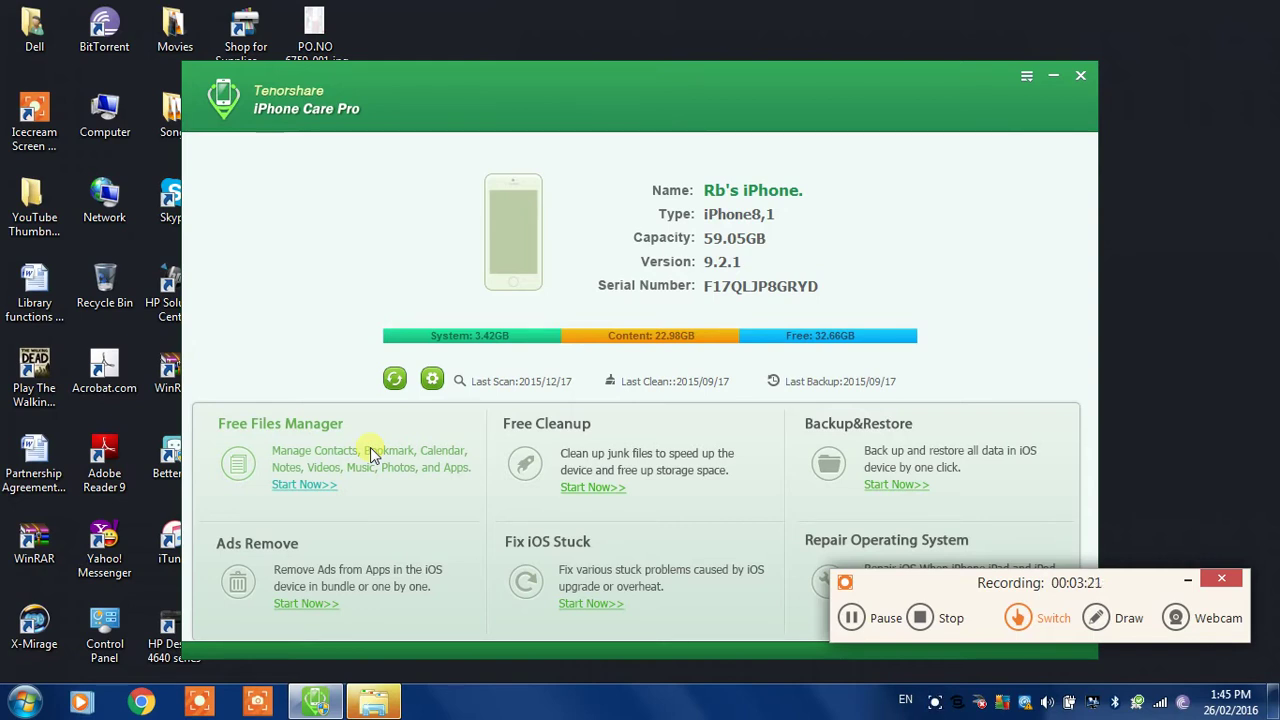
# Open the free Files Manager and list the iPhone's Music tracks
pyautogui.click(318, 486)
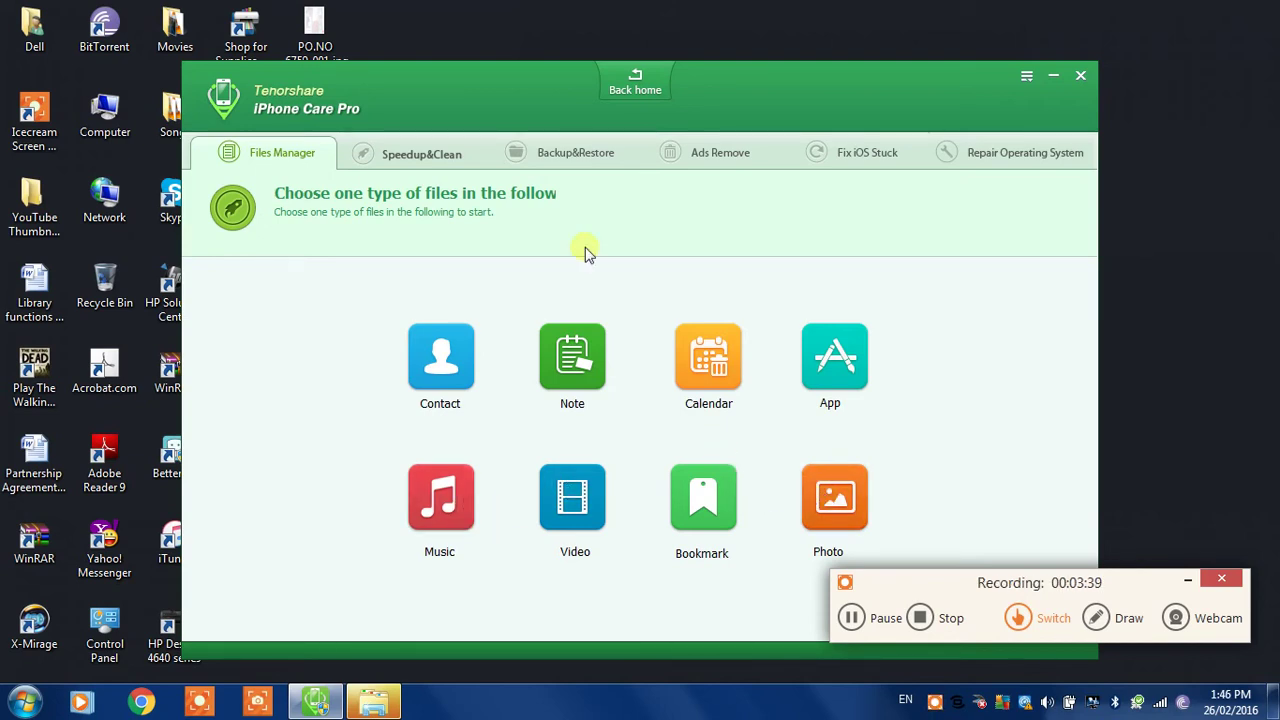
pyautogui.click(447, 510)
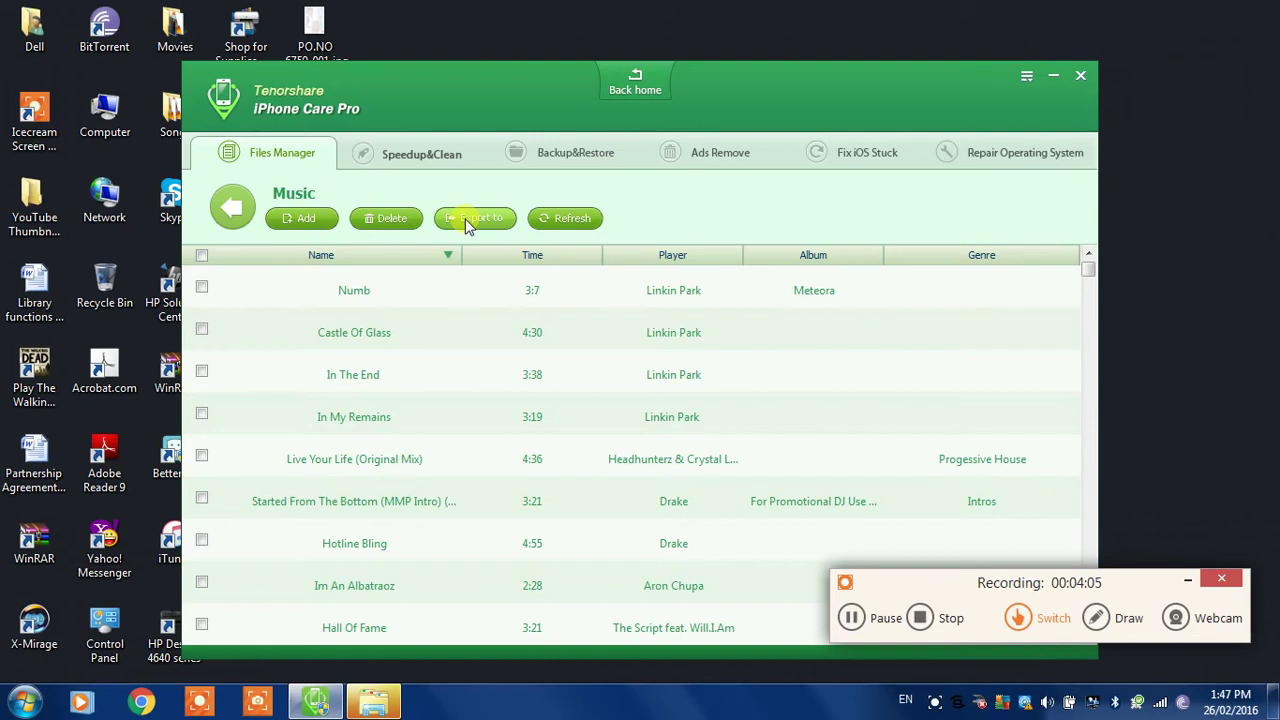
# Export 'Im An Albatraoz' to C:\Users\Dell\Desktop and confirm the file appears on the desktop
pyautogui.click(203, 585)
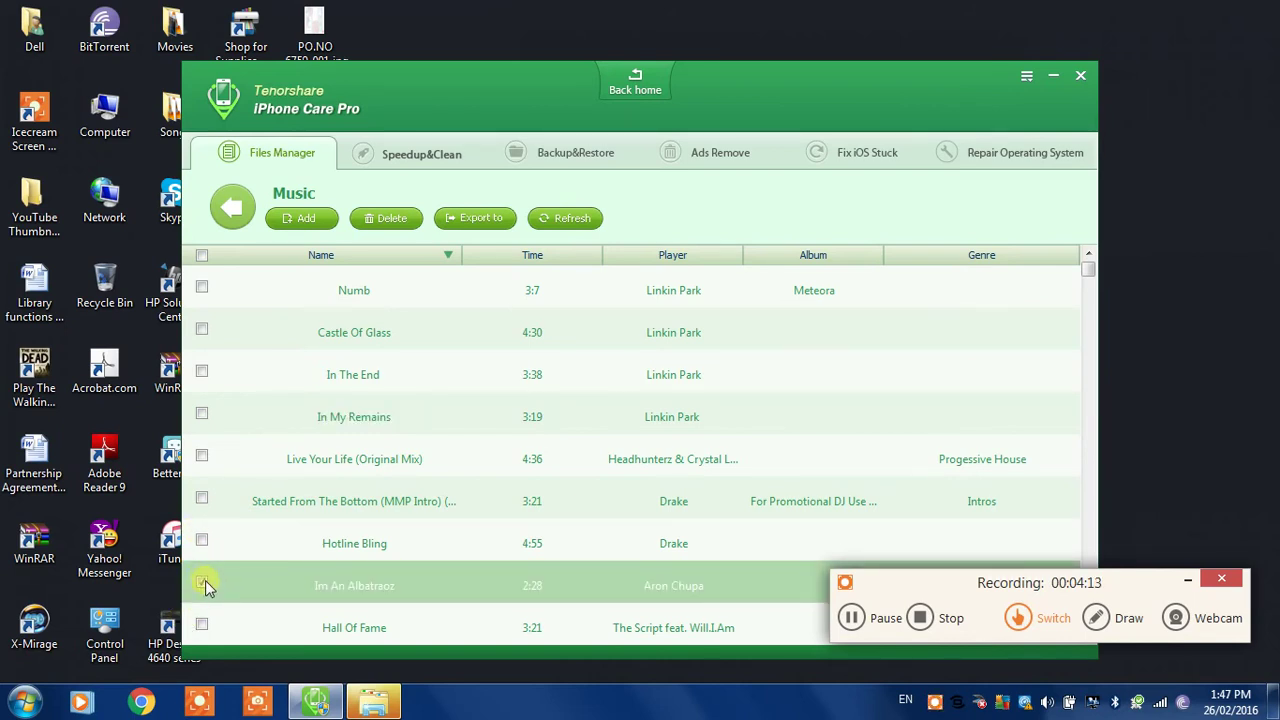
pyautogui.click(480, 218)
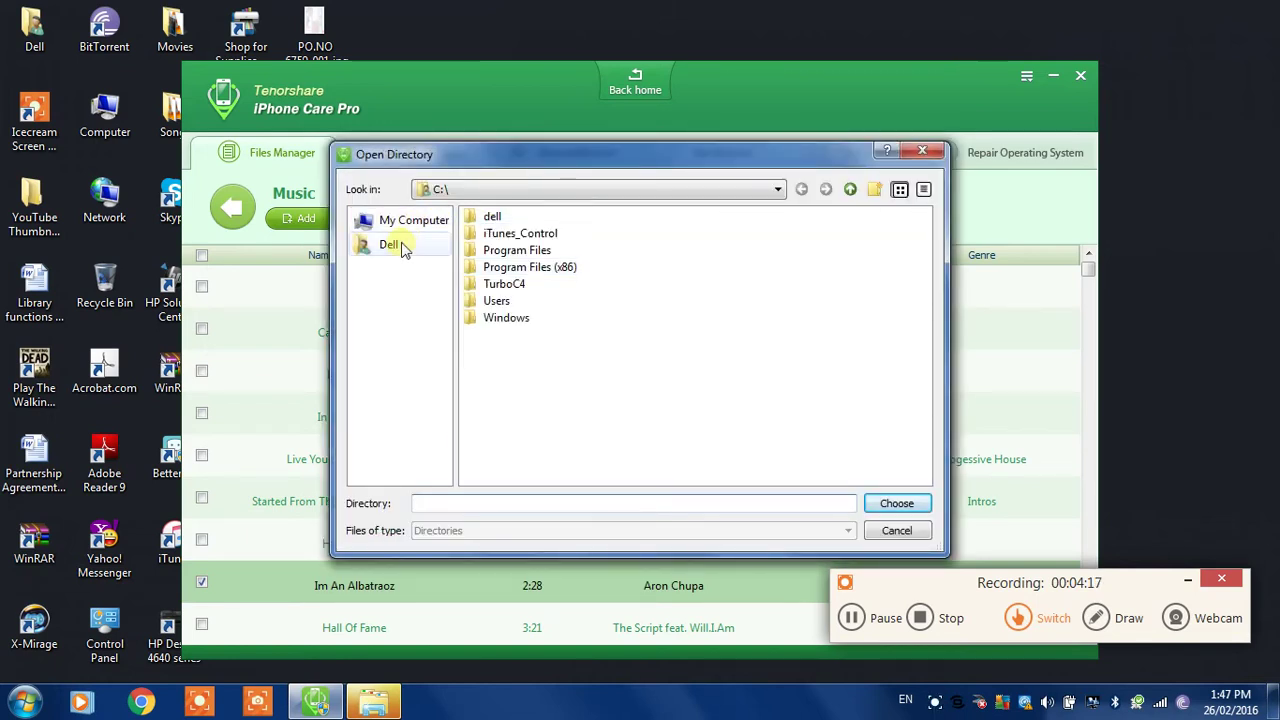
pyautogui.click(777, 190)
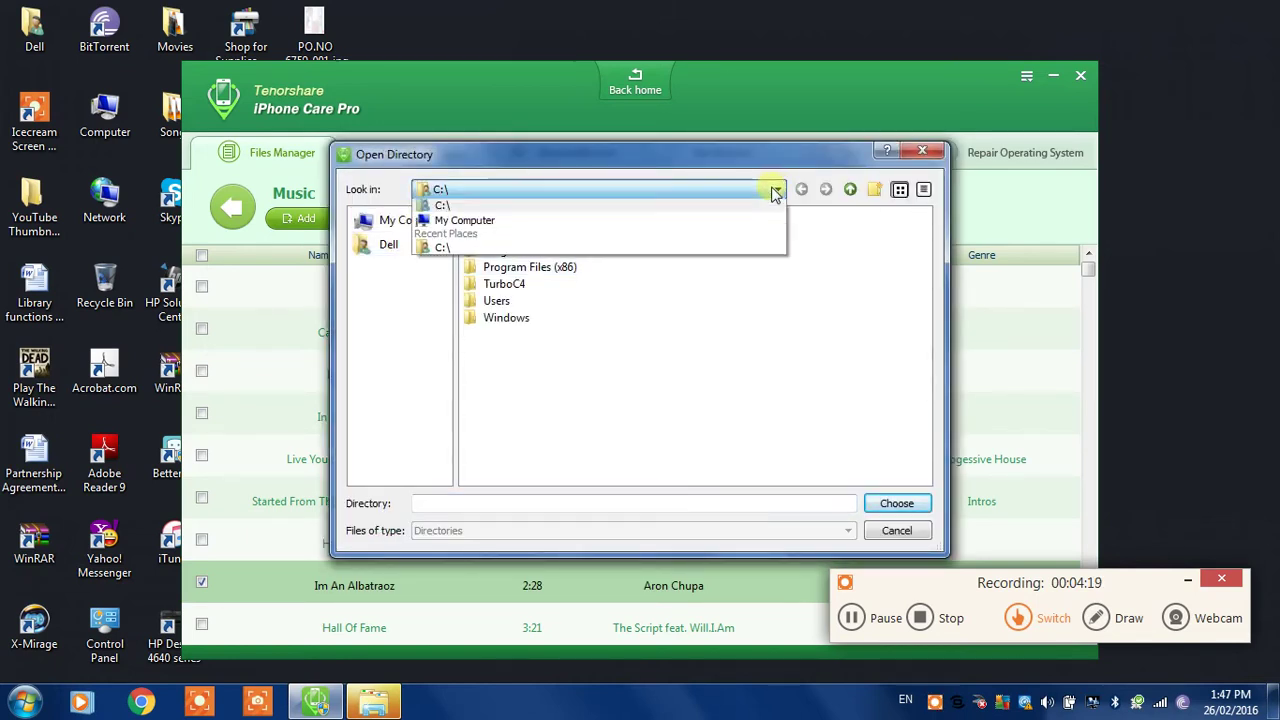
pyautogui.click(388, 228)
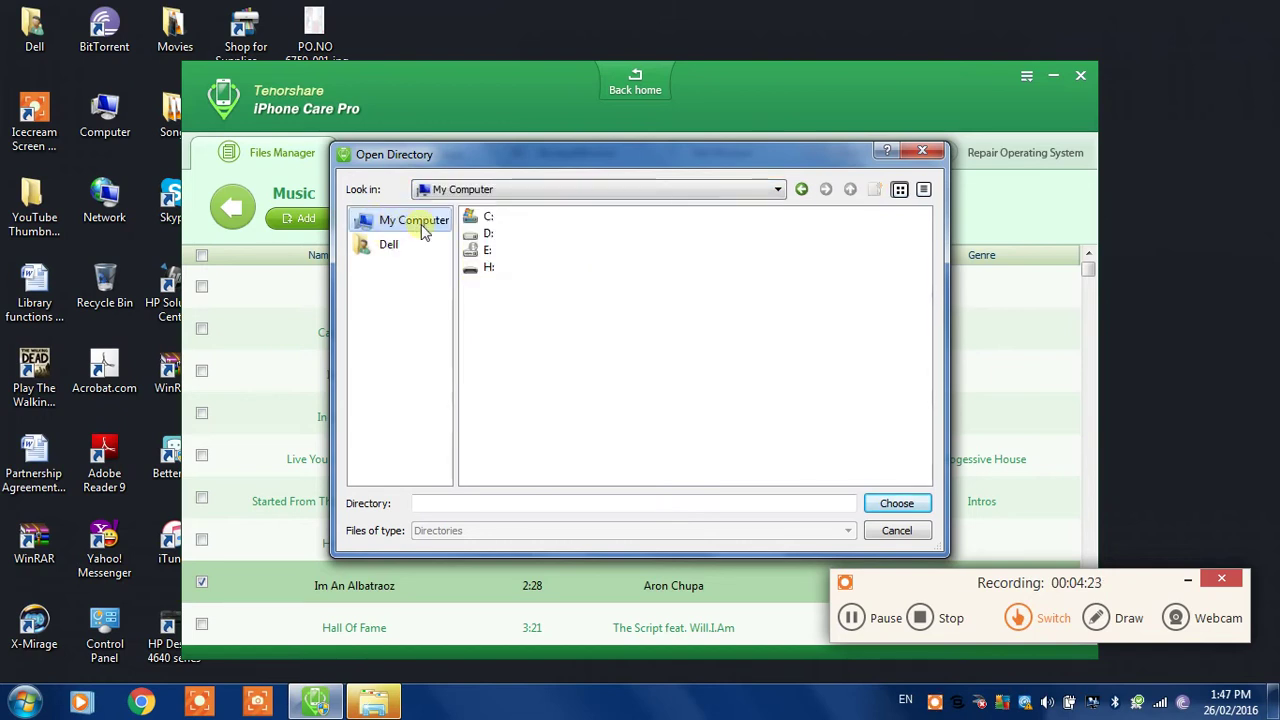
pyautogui.click(390, 244)
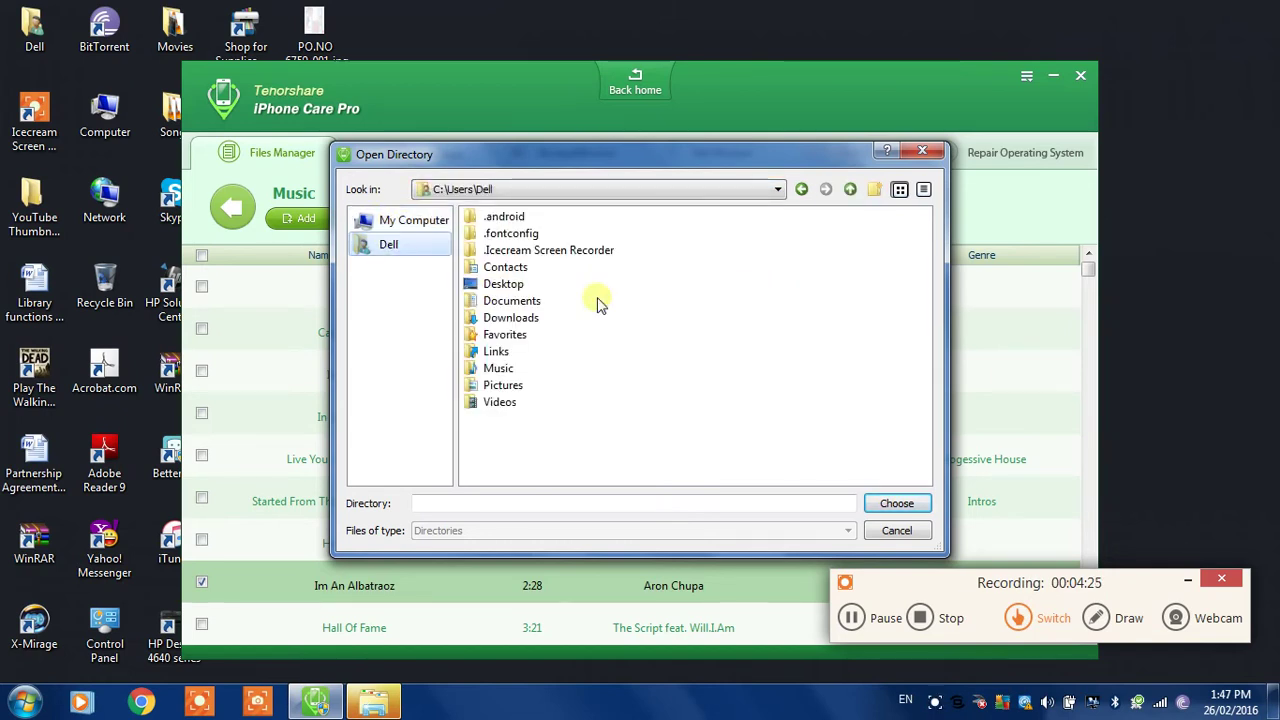
pyautogui.click(503, 284)
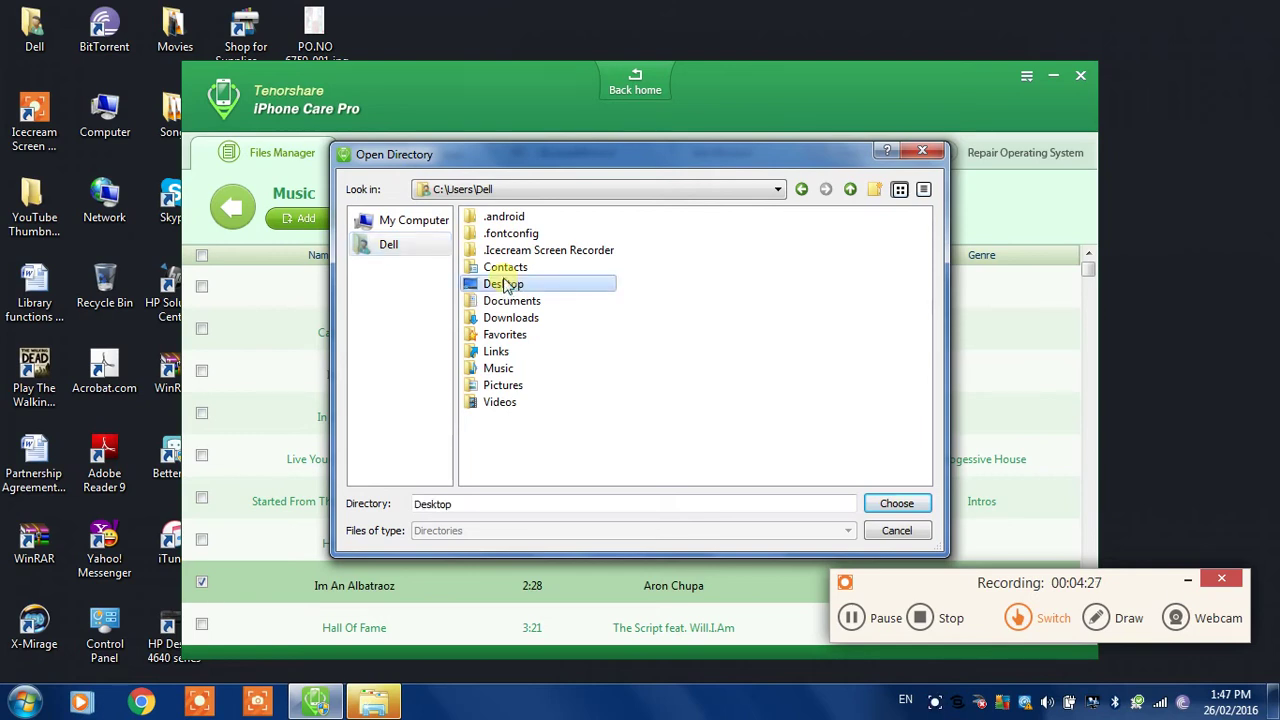
pyautogui.doubleClick(503, 284)
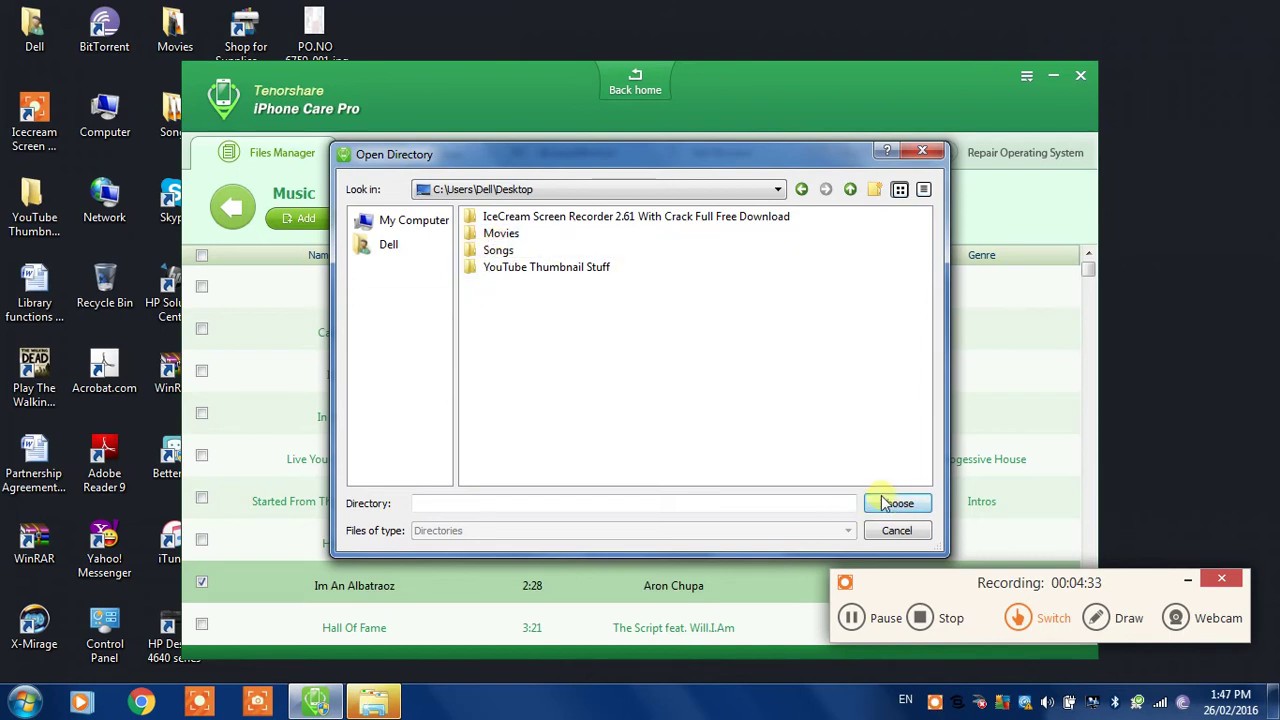
pyautogui.click(885, 503)
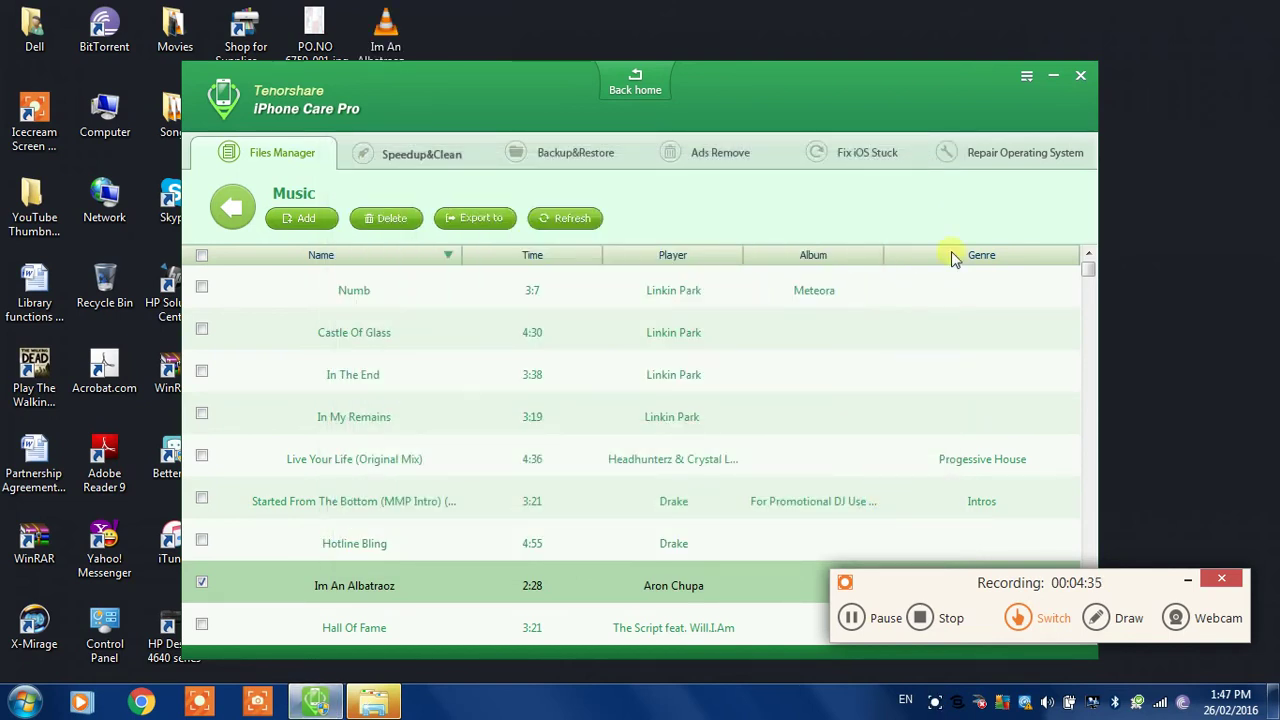
pyautogui.moveTo(981, 76); pyautogui.dragTo(1024, 175)
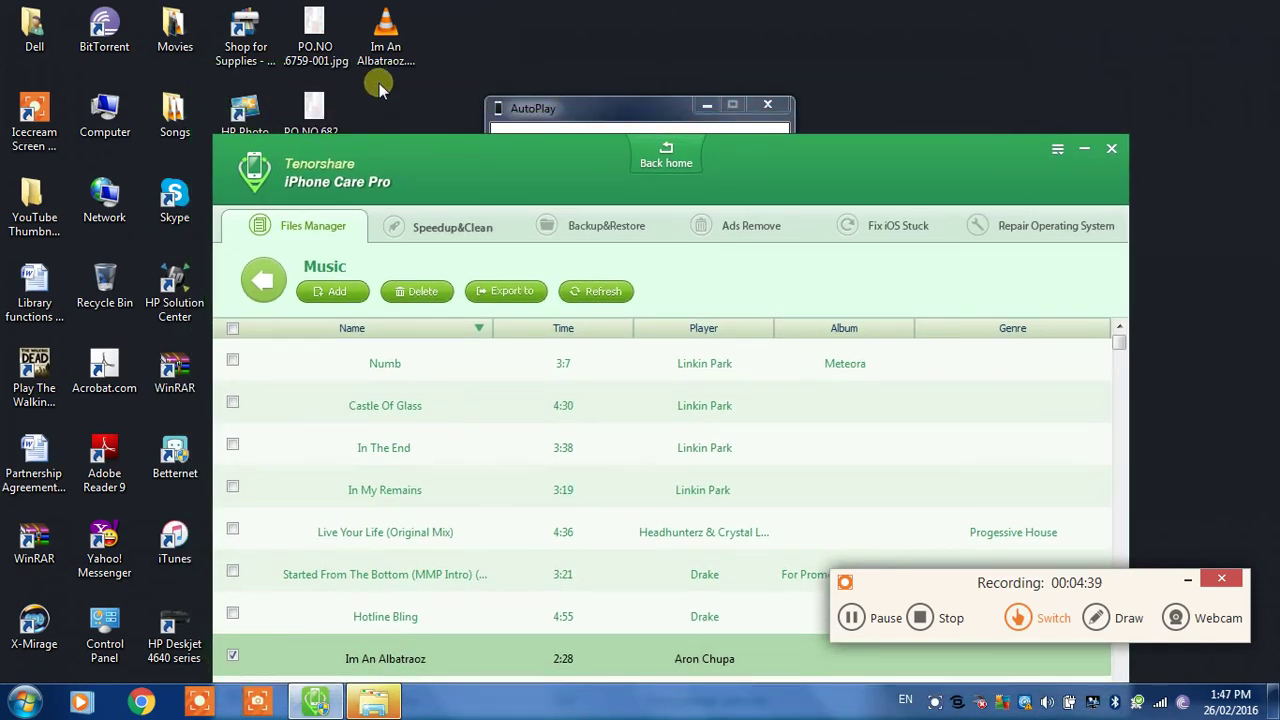
pyautogui.moveTo(472, 148); pyautogui.dragTo(458, 70)
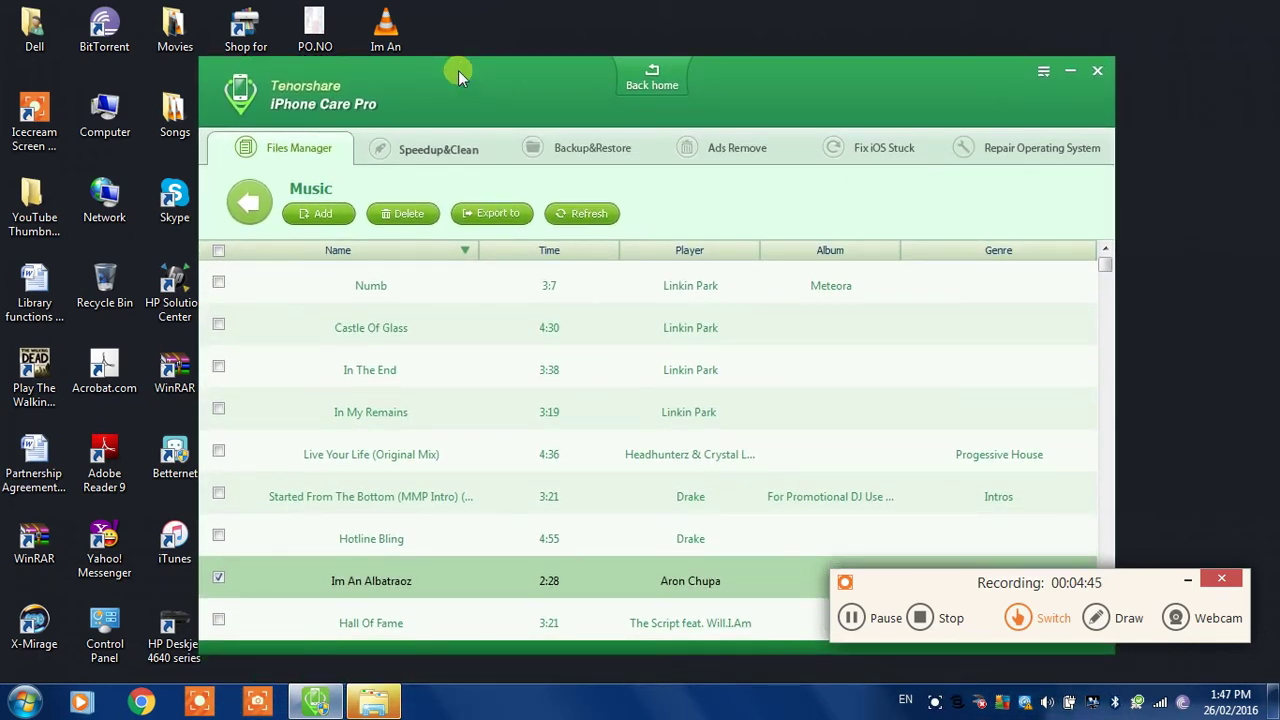
# Go Back home from the Music list to the device overview
pyautogui.click(644, 86)
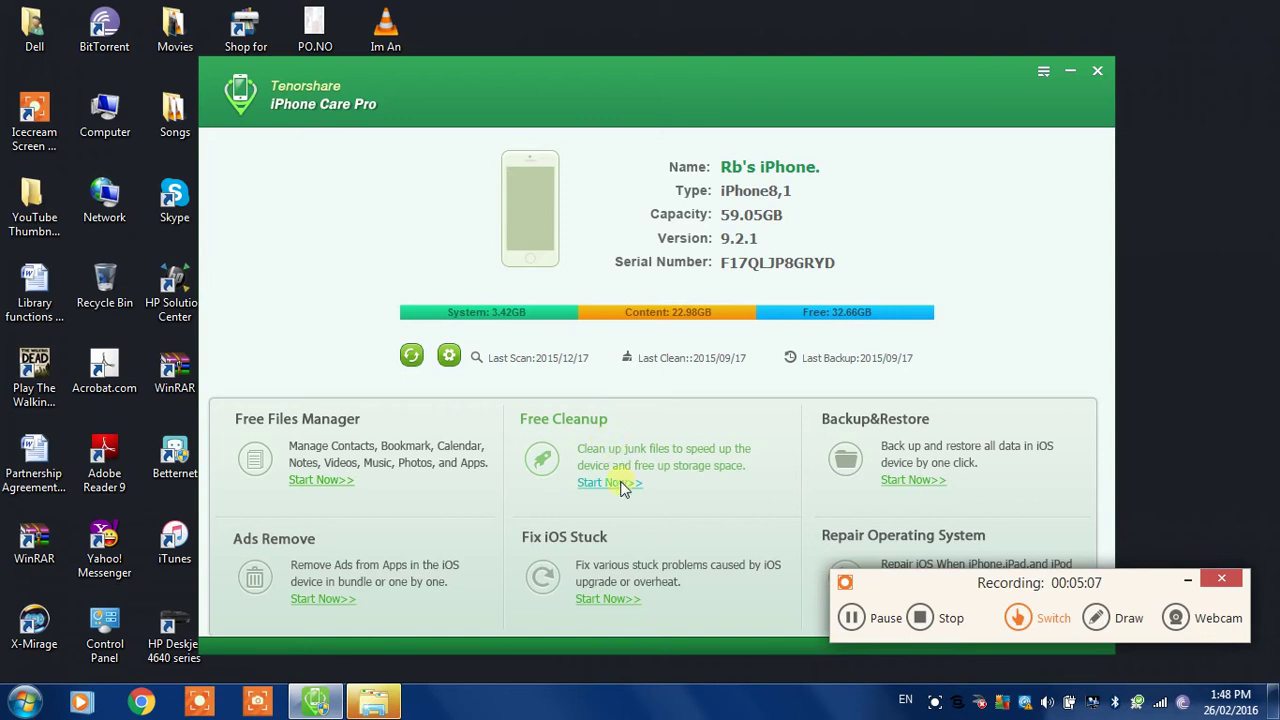
# Run a Free Cleanup Quick Clean scan with all eight junk categories, including User Storage Files, enabled
pyautogui.click(618, 482)
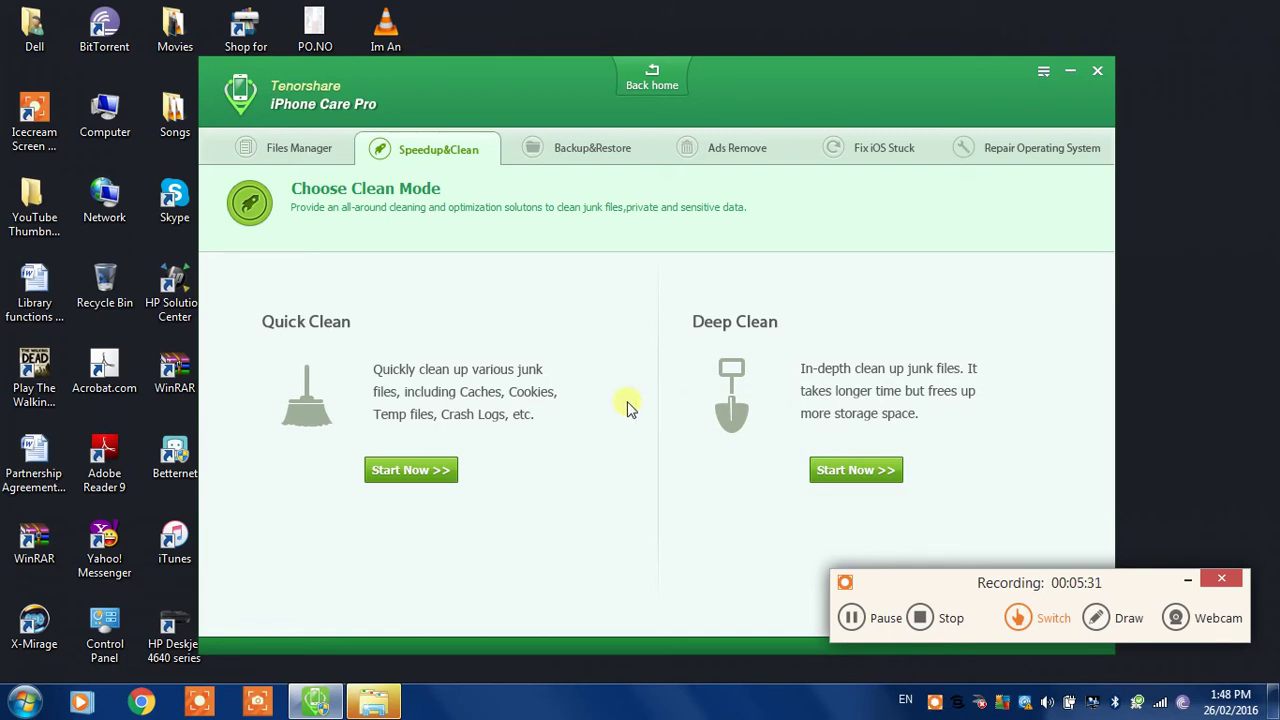
pyautogui.click(405, 472)
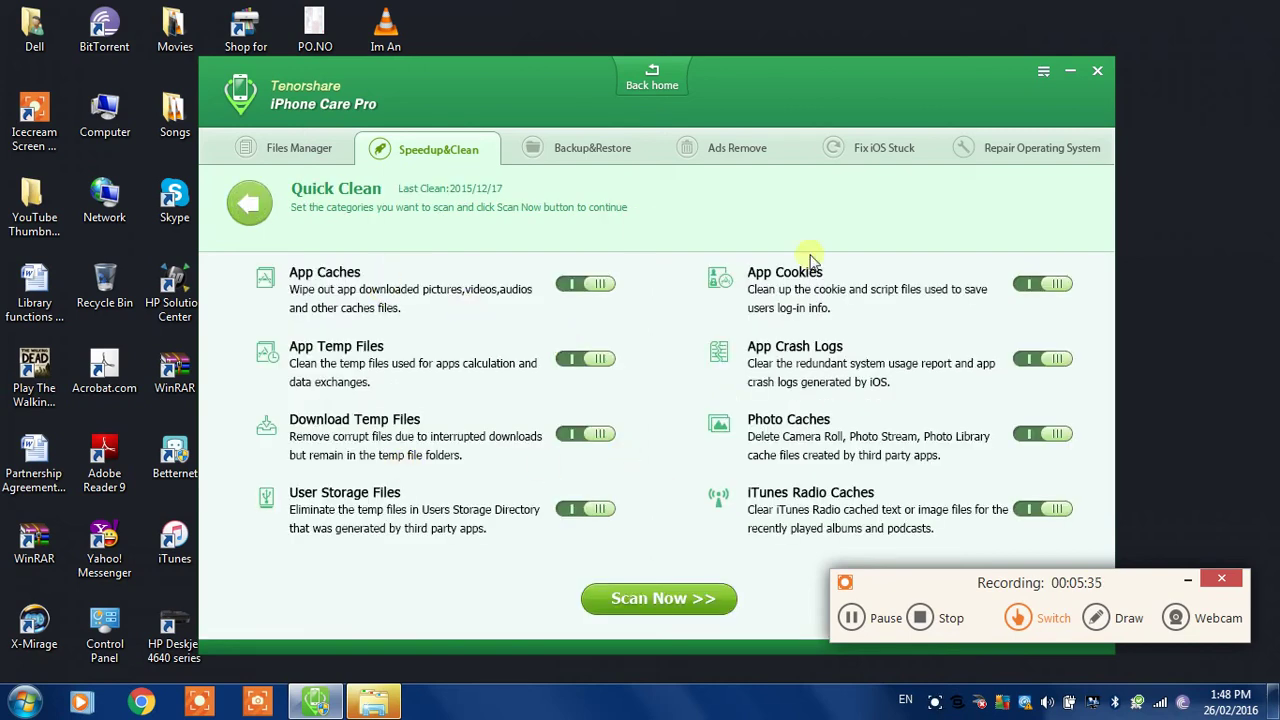
pyautogui.click(576, 512)
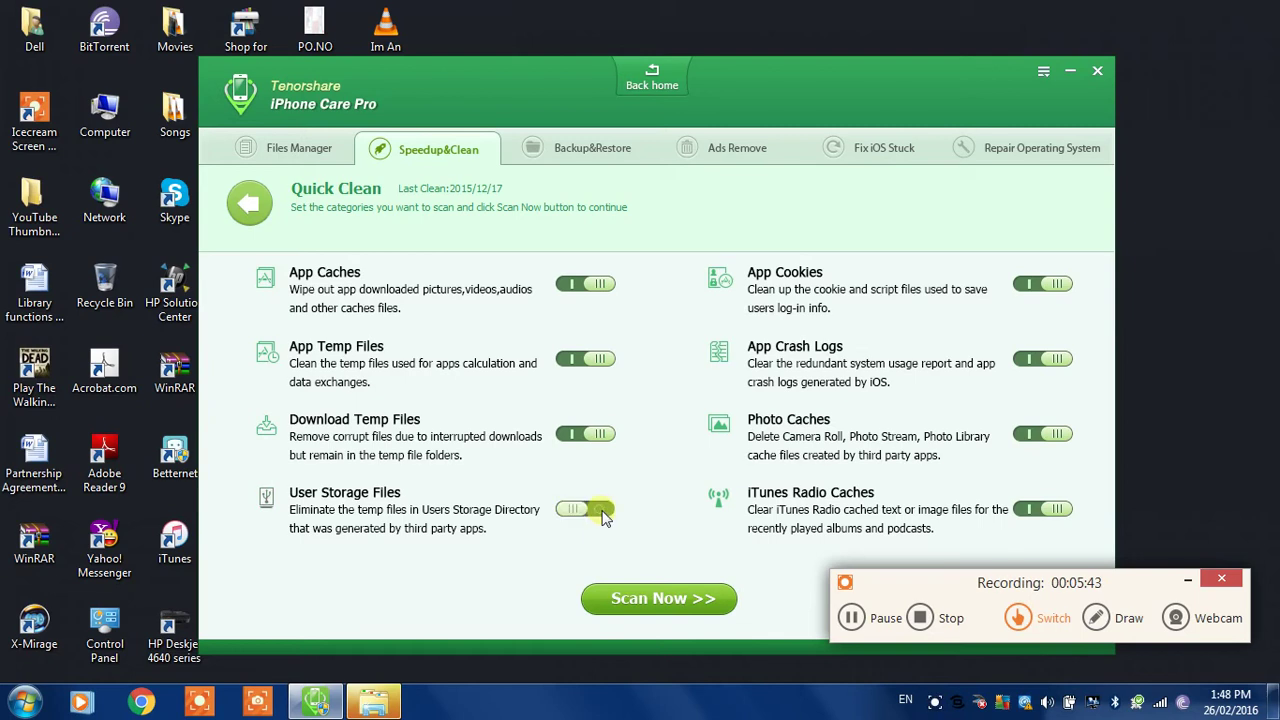
pyautogui.click(578, 510)
pyautogui.click(673, 590)
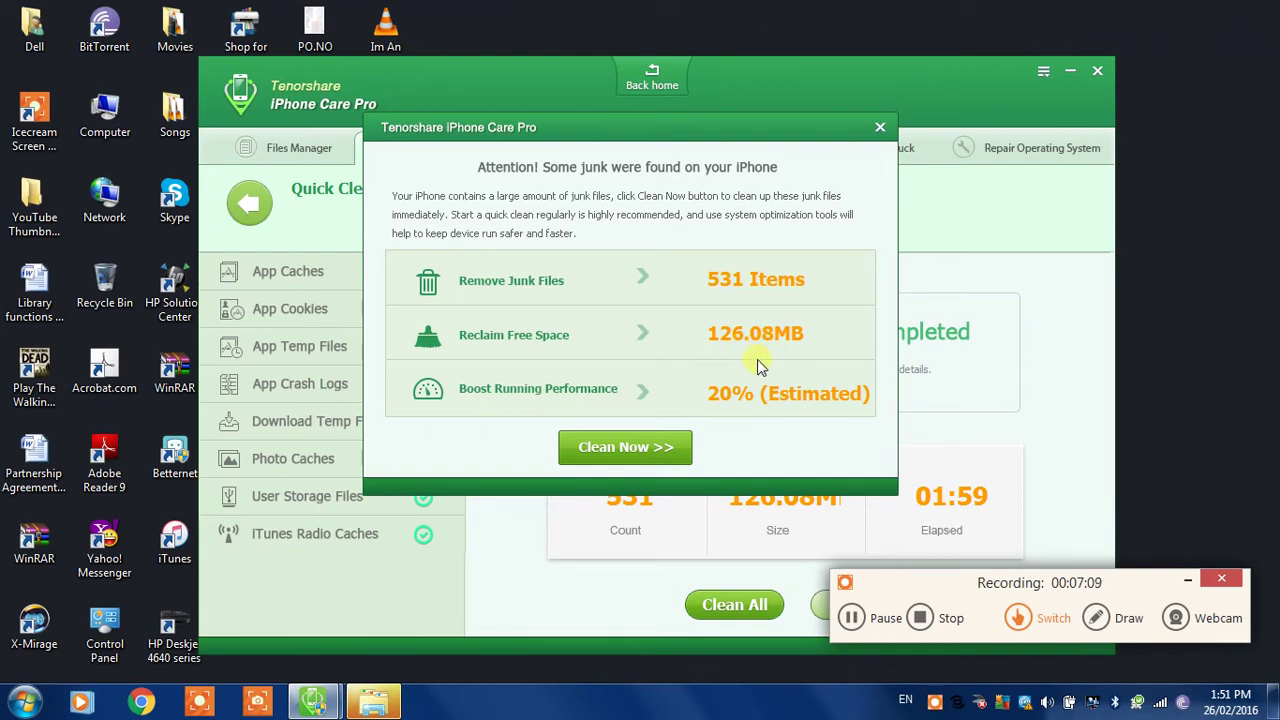
# Clean out the found junk files, then return Home from the cleaning results
pyautogui.click(653, 446)
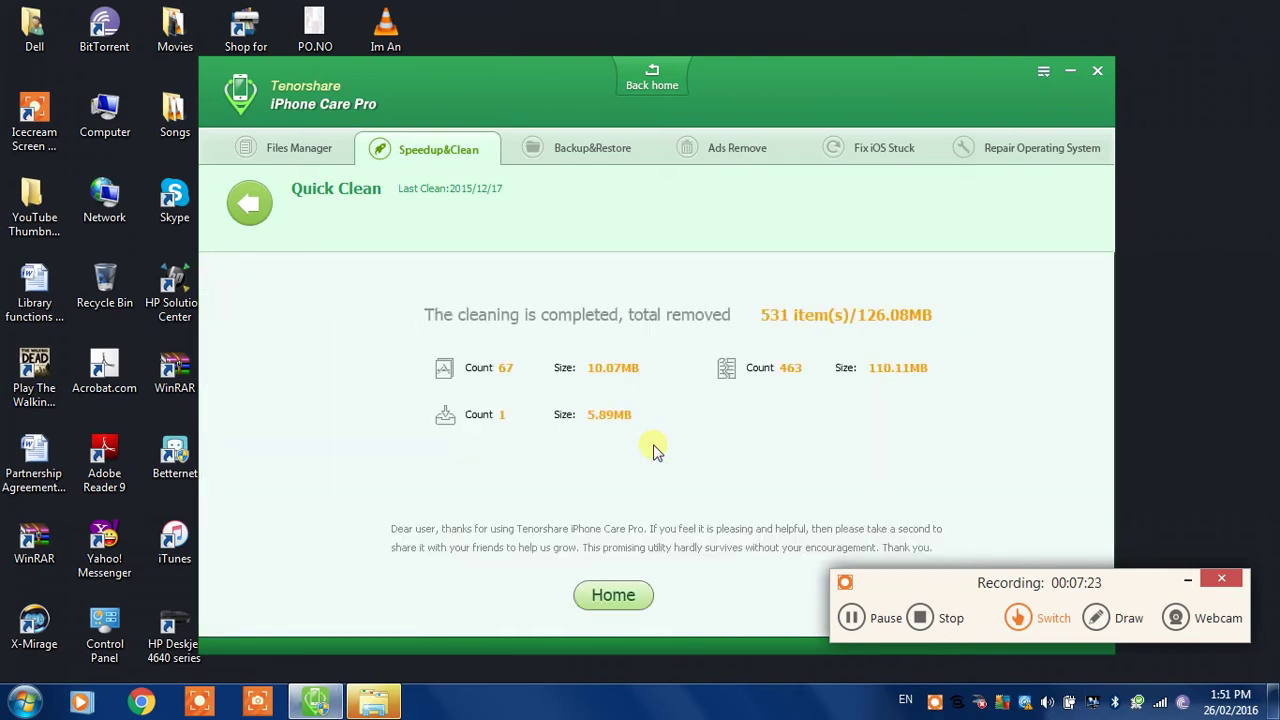
pyautogui.click(604, 597)
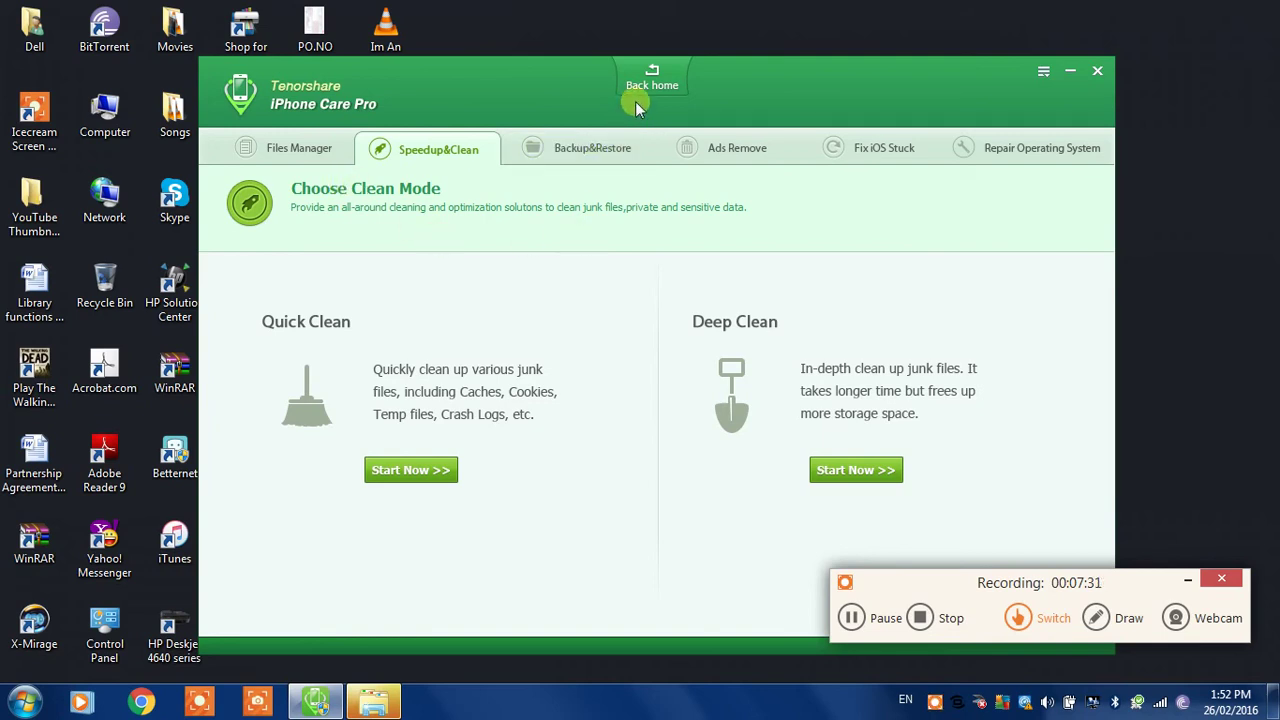
# From the home overview, open Backup&Restore and back up the iPhone, producing a 2.88GB backup
pyautogui.click(655, 72)
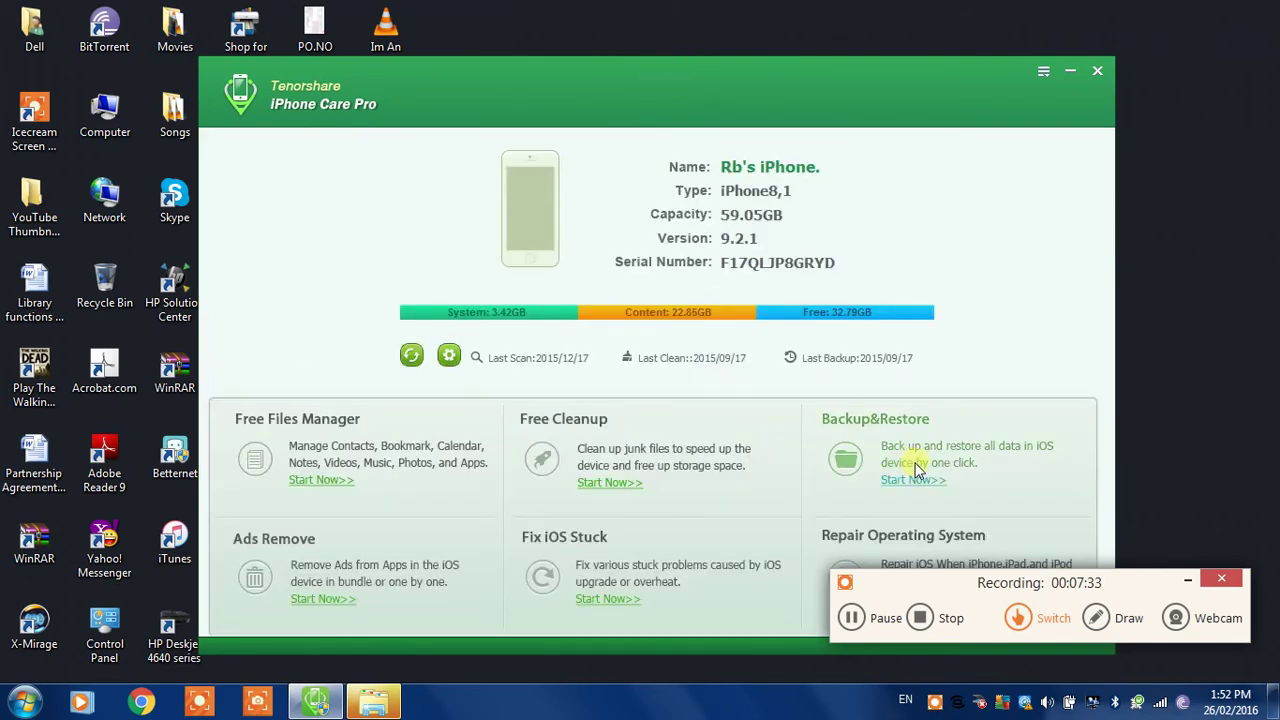
pyautogui.click(926, 482)
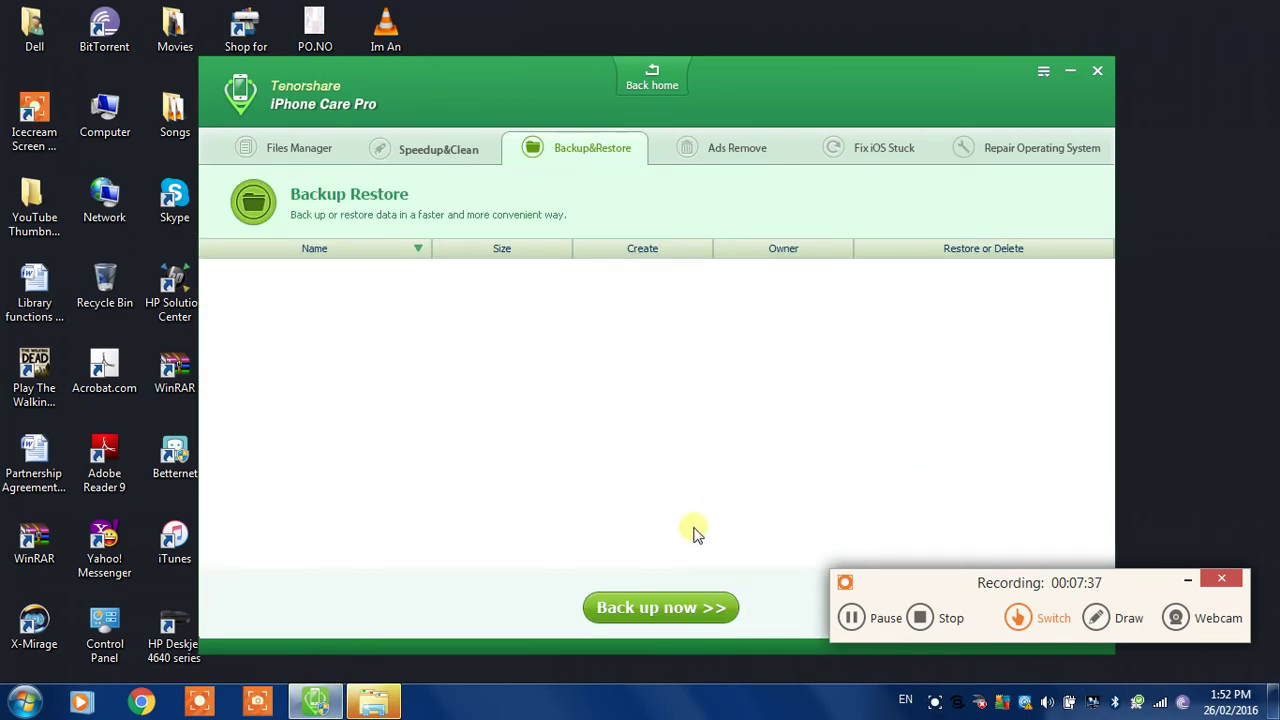
pyautogui.click(686, 610)
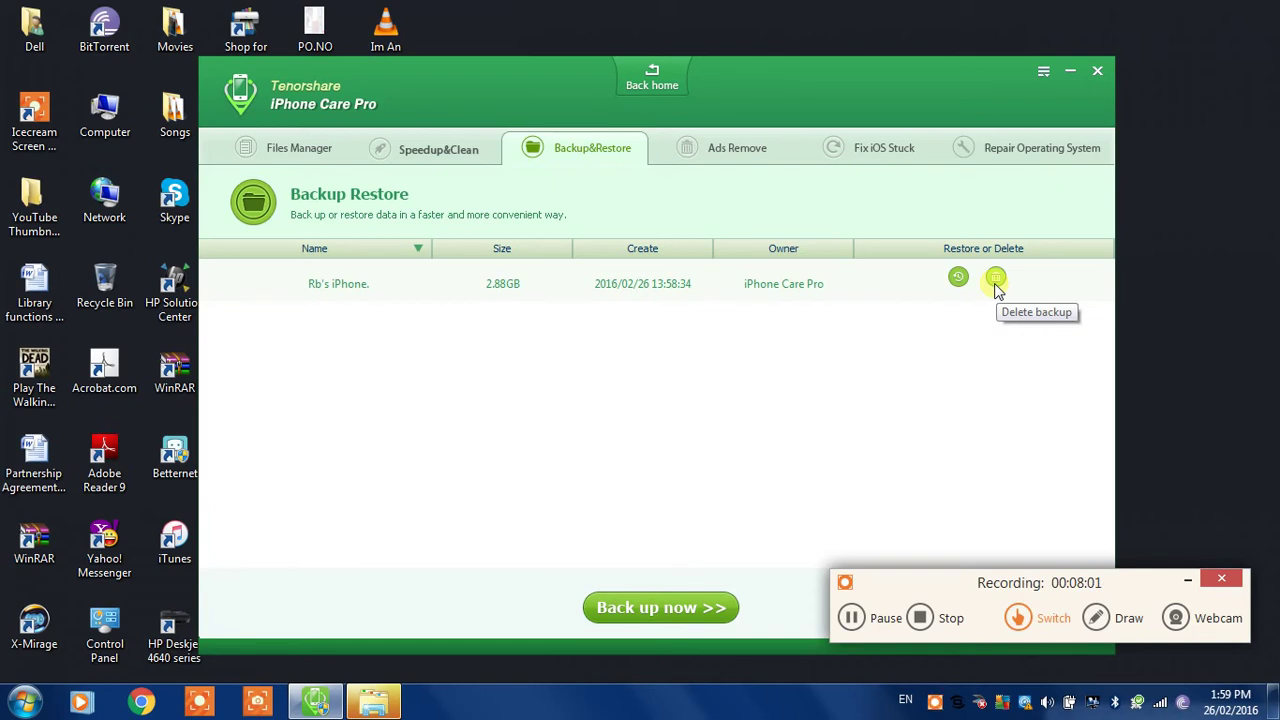
# Open Ads Remove from home and scroll the app list, confirming apps like Goosebumps and MC5 show No Ads
pyautogui.click(646, 85)
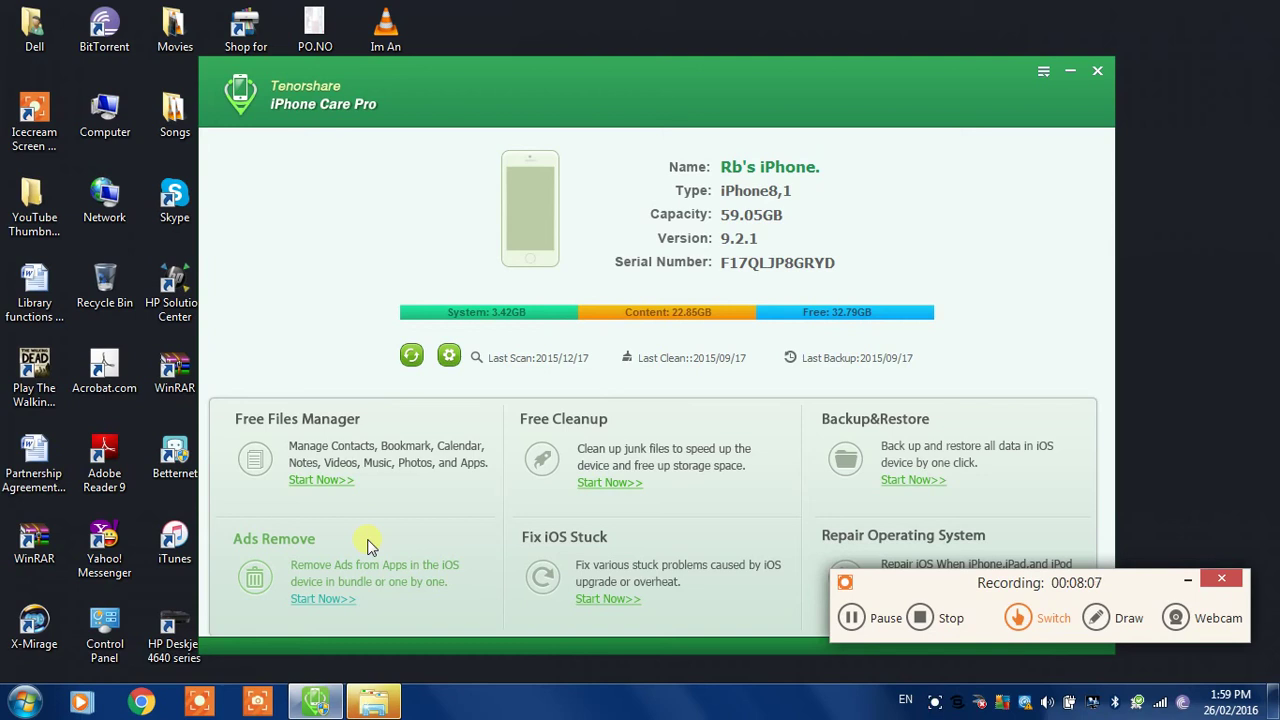
pyautogui.click(333, 598)
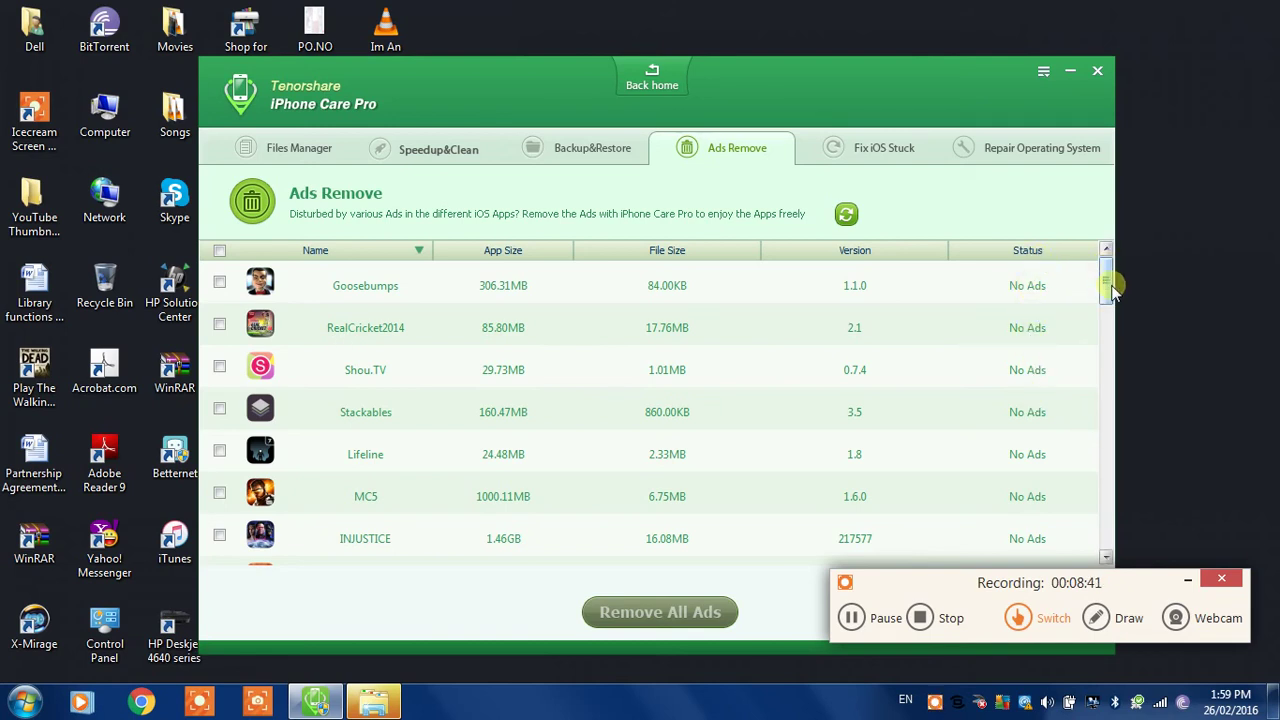
pyautogui.moveTo(1112, 288); pyautogui.dragTo(1112, 552)
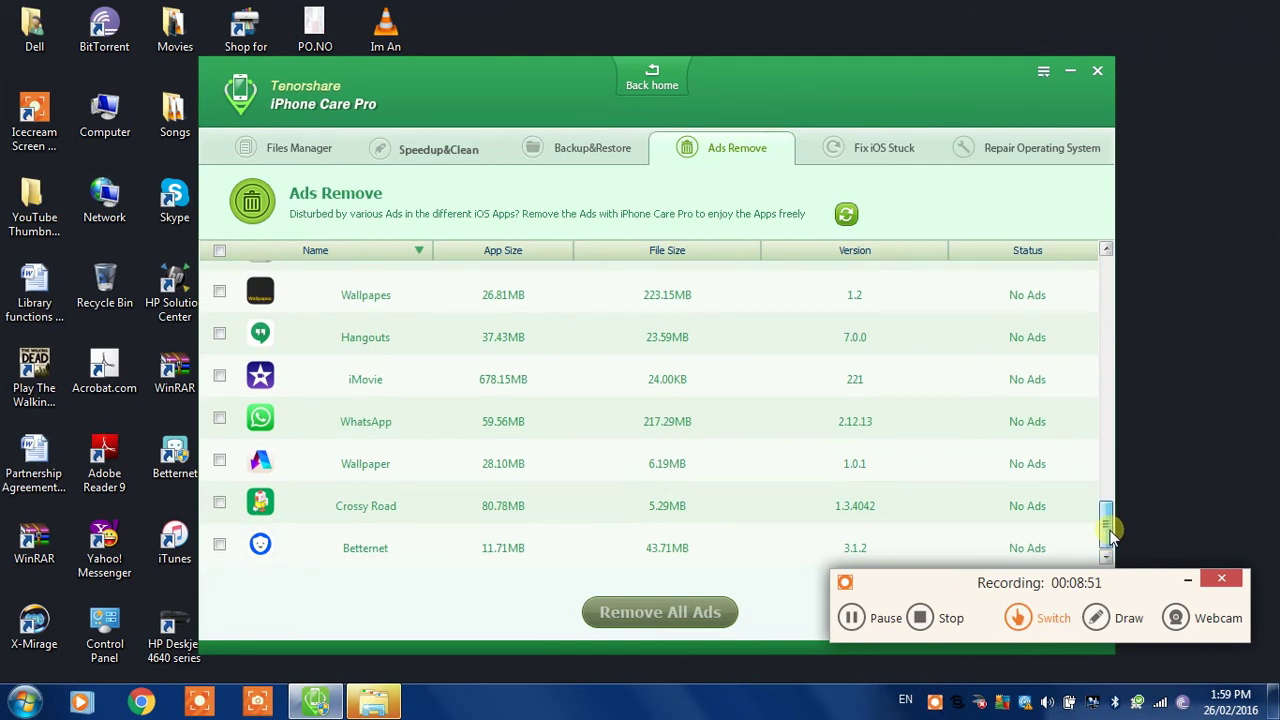
pyautogui.moveTo(1110, 530); pyautogui.dragTo(1122, 287)
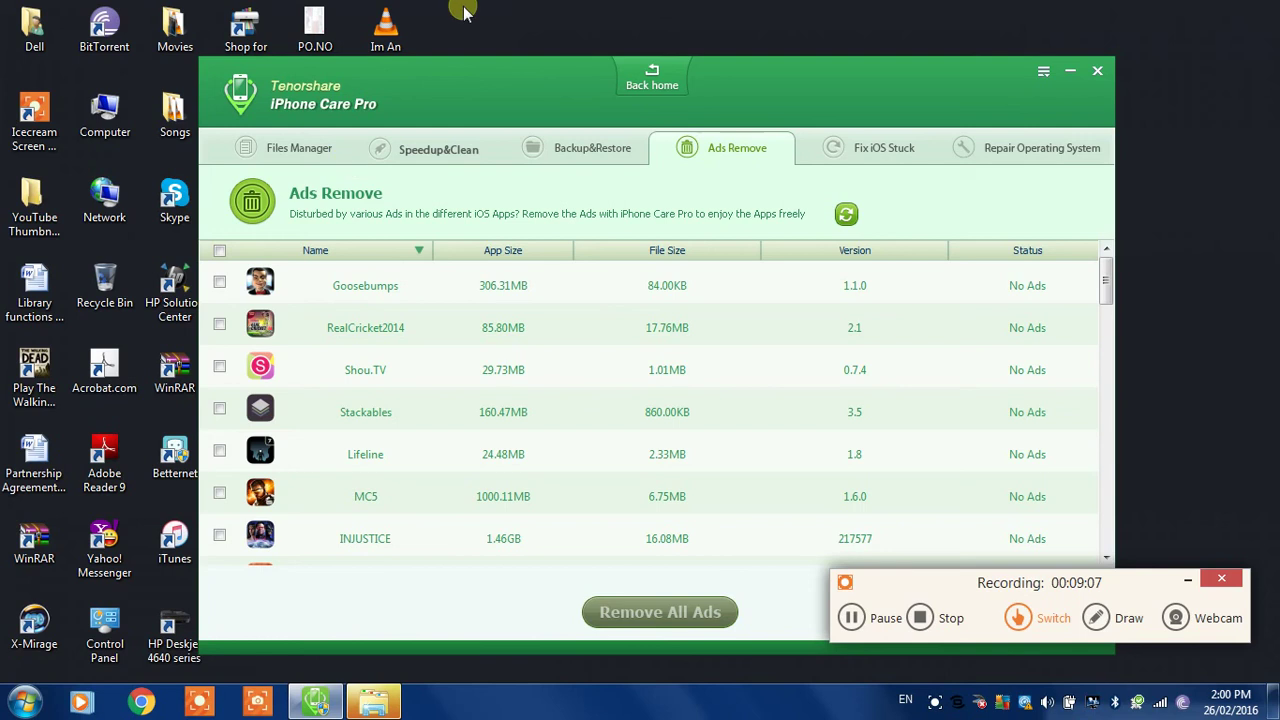
# Return home and open Fix iOS Stuck to show the Recovery and DFU mode options
pyautogui.click(665, 72)
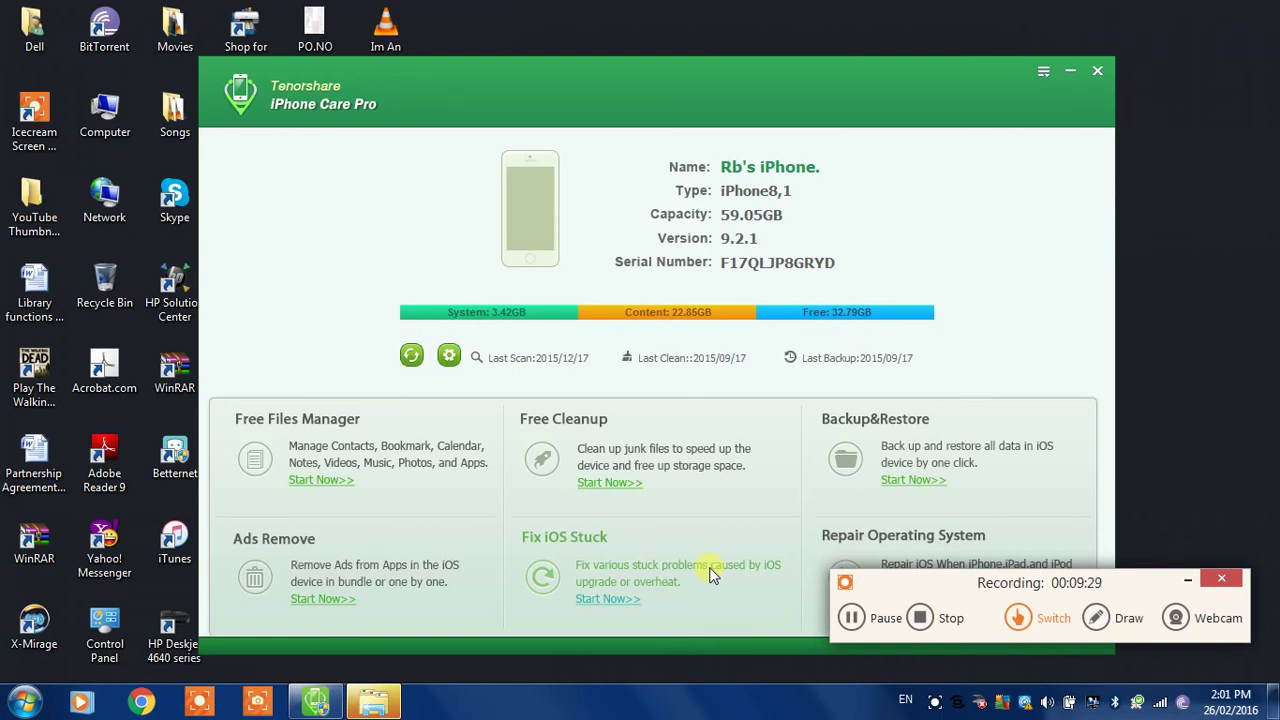
pyautogui.click(610, 599)
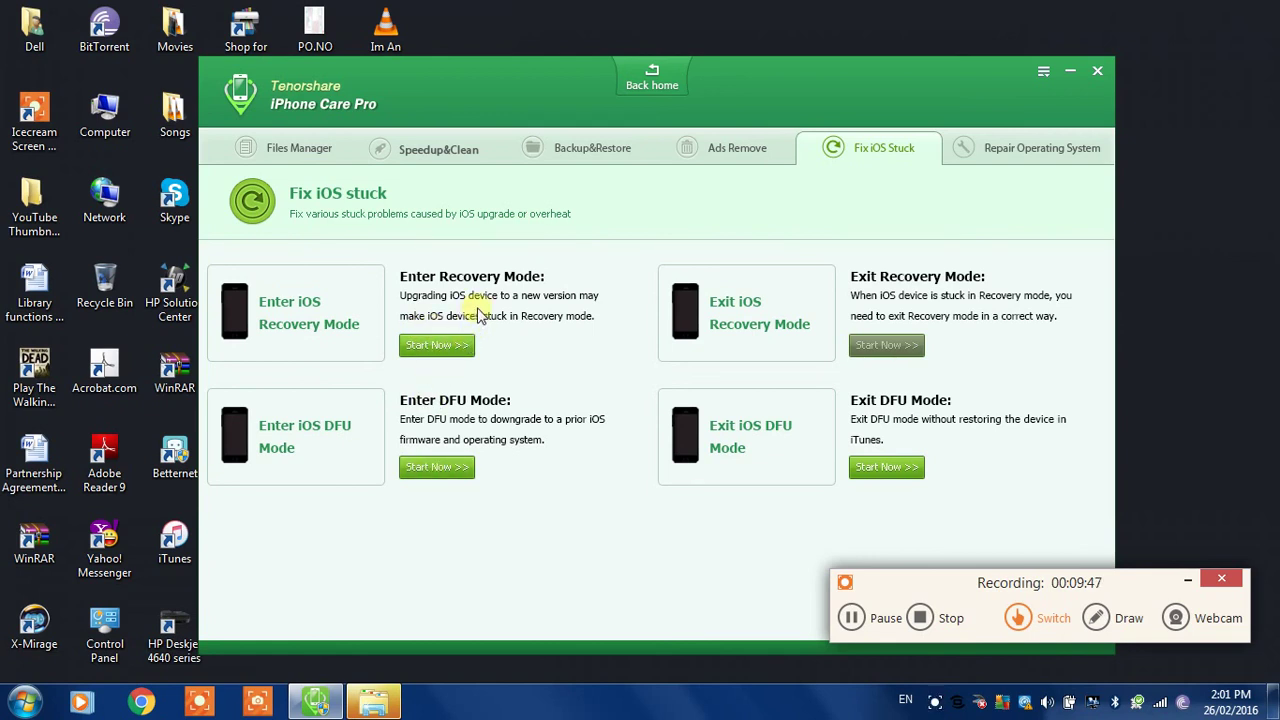
# Go back to the device home overview and bring up the Repair Operating System page
pyautogui.click(664, 78)
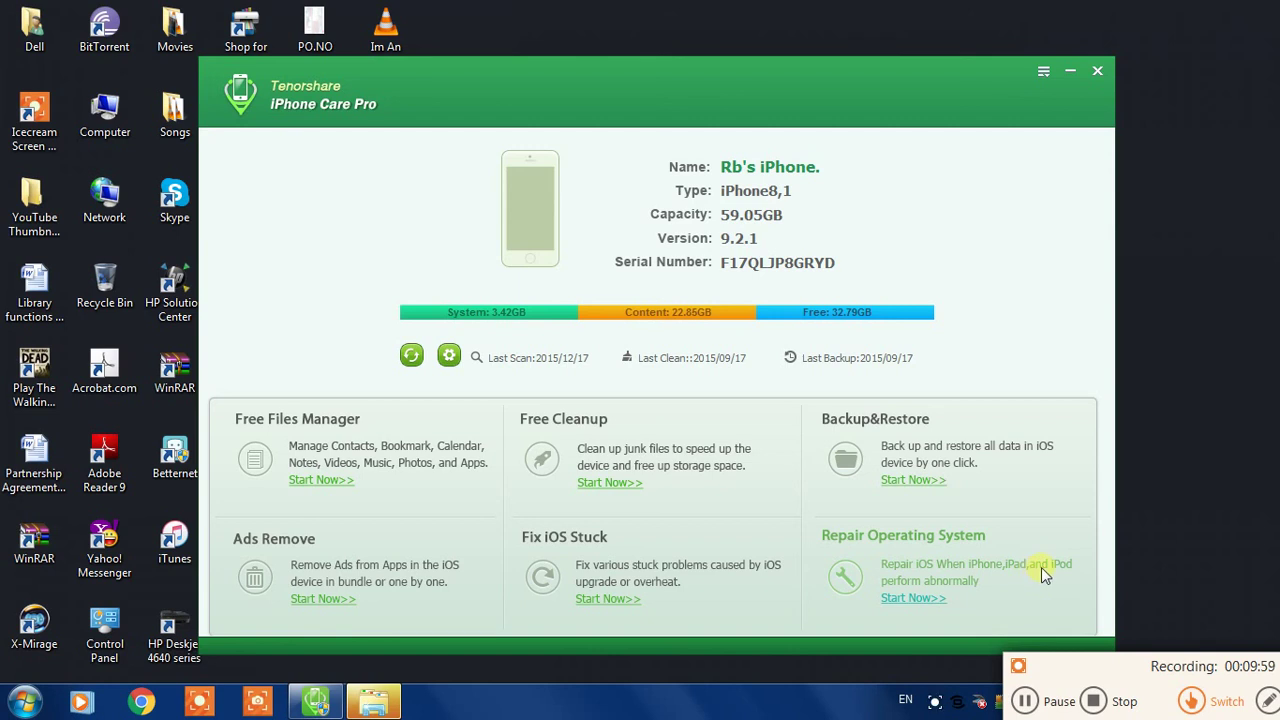
pyautogui.click(915, 598)
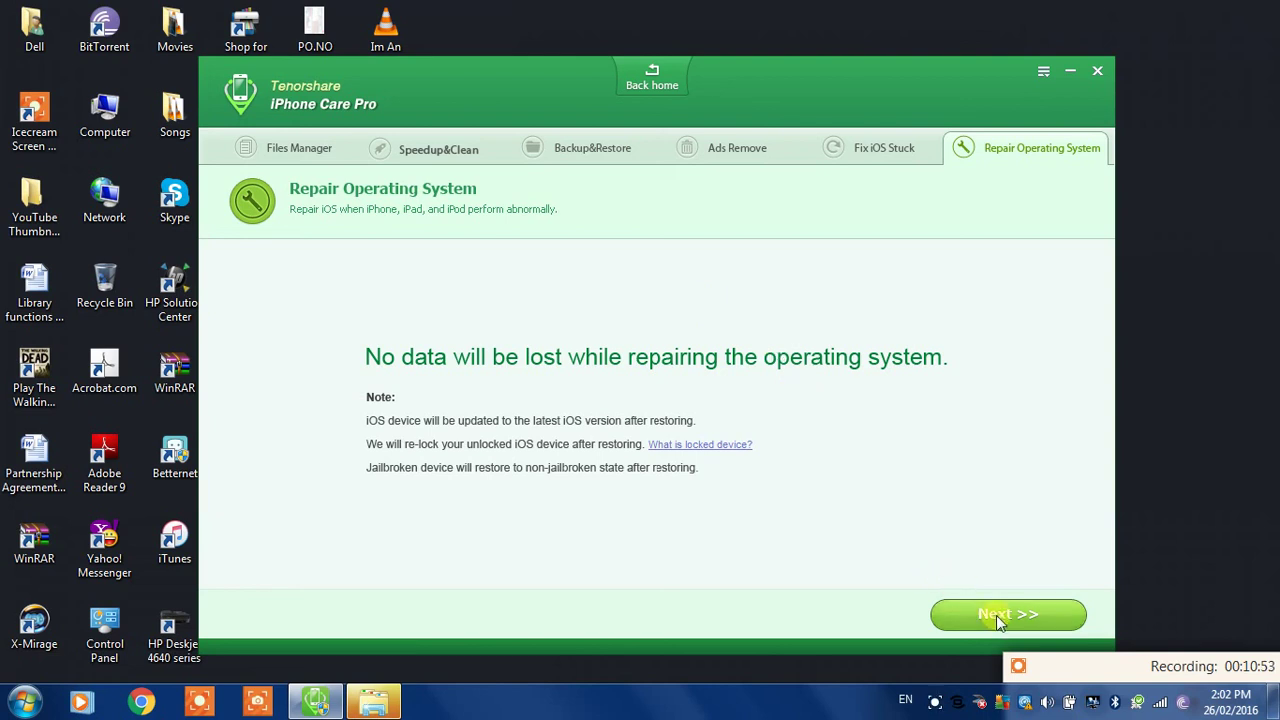
# Go back home to the connected iPhone's details, storage breakdown and tool tiles
pyautogui.click(657, 87)
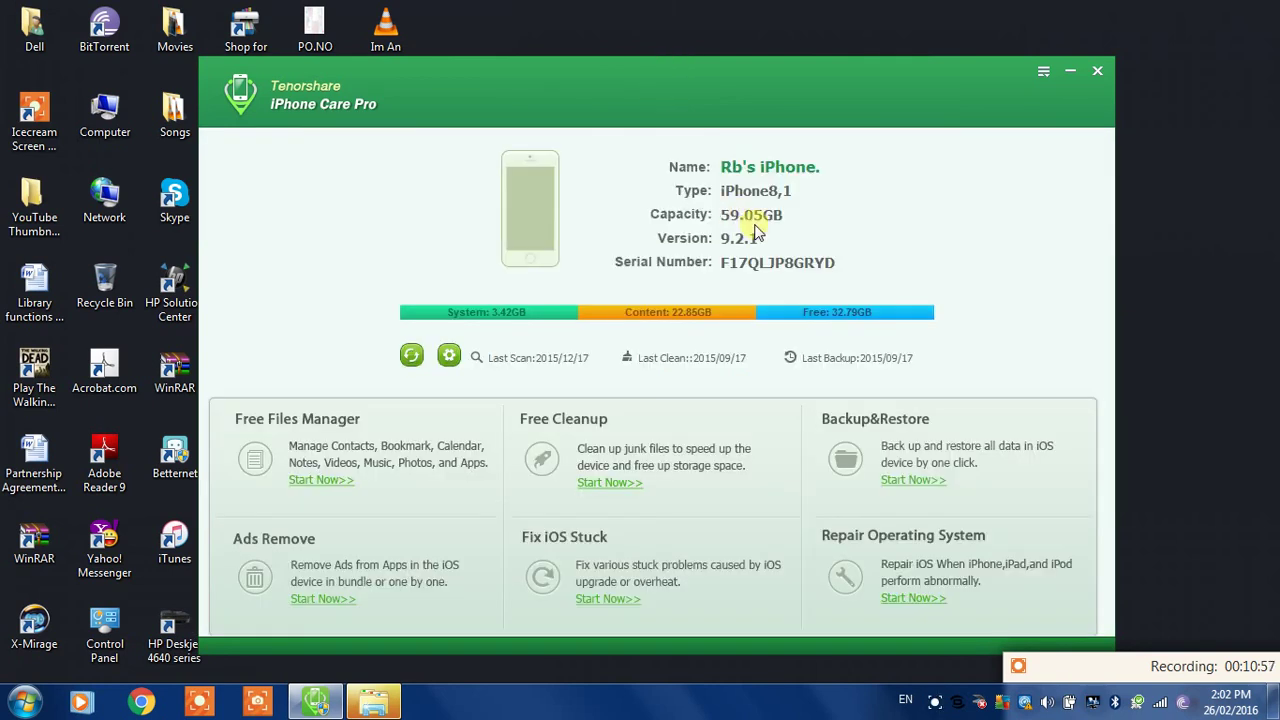